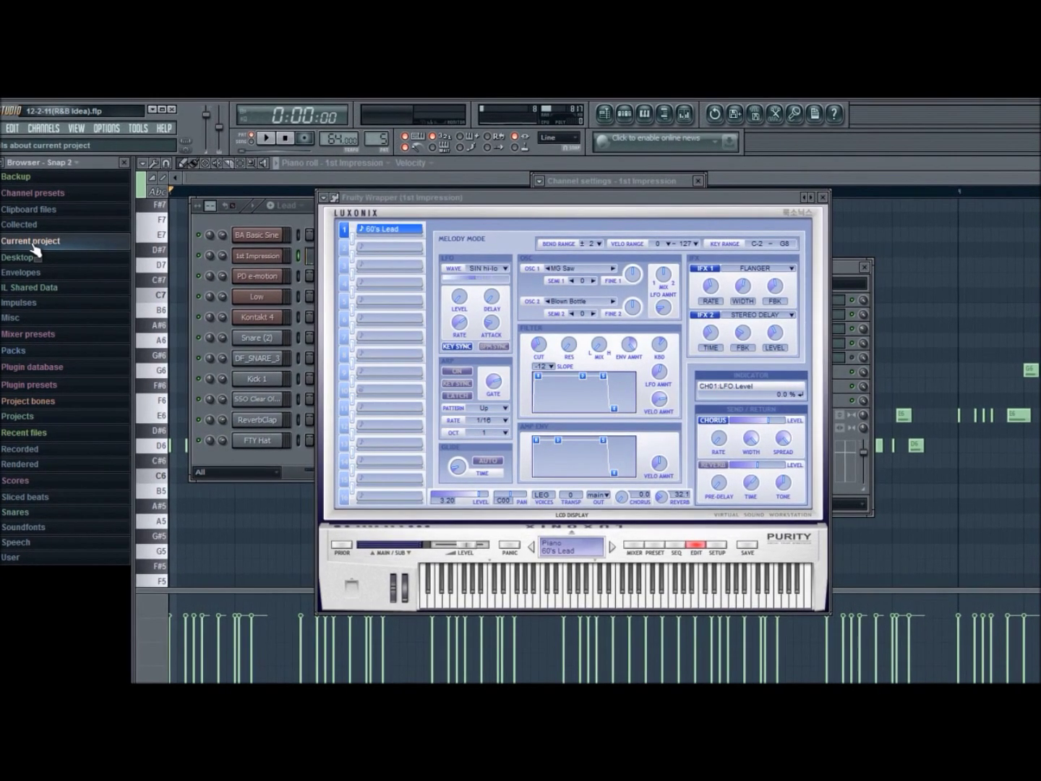
- Expand Current project in the browser to list History, Patterns, Effects, Generators and Remote control
left_click(55, 249)
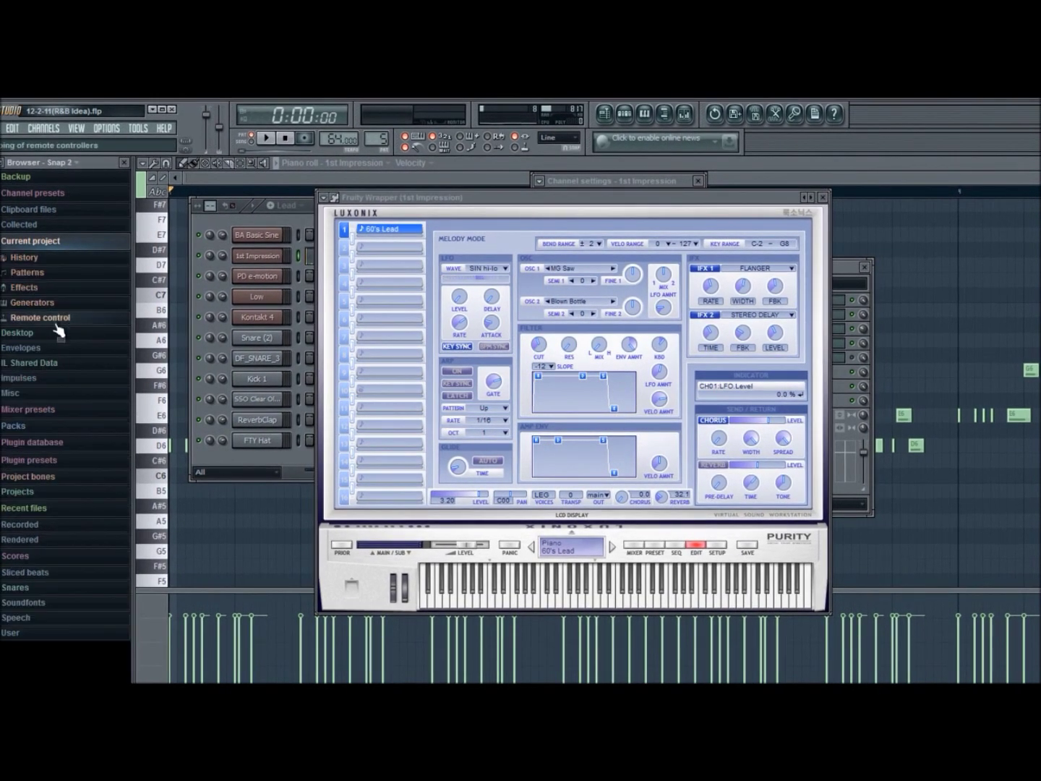
- Expand 1st Impression's parameters under Generators and bring up MIDI CC #1 (Modulation wheel) options
left_click(47, 304)
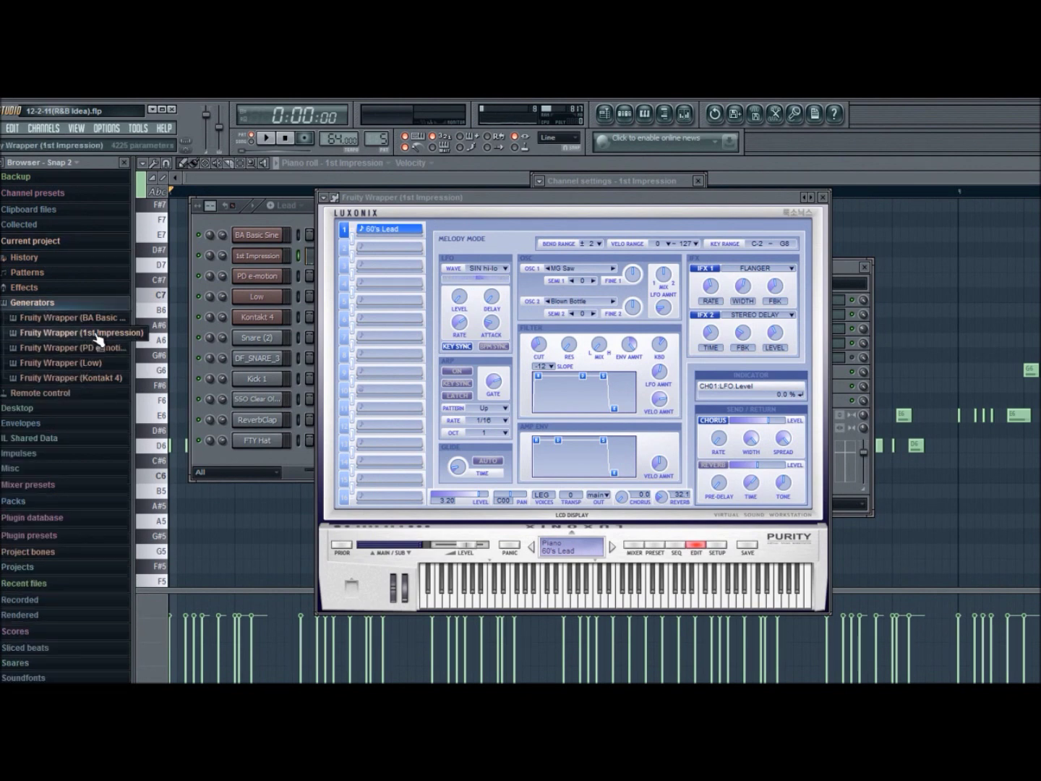
left_click(249, 262)
left_click(250, 262)
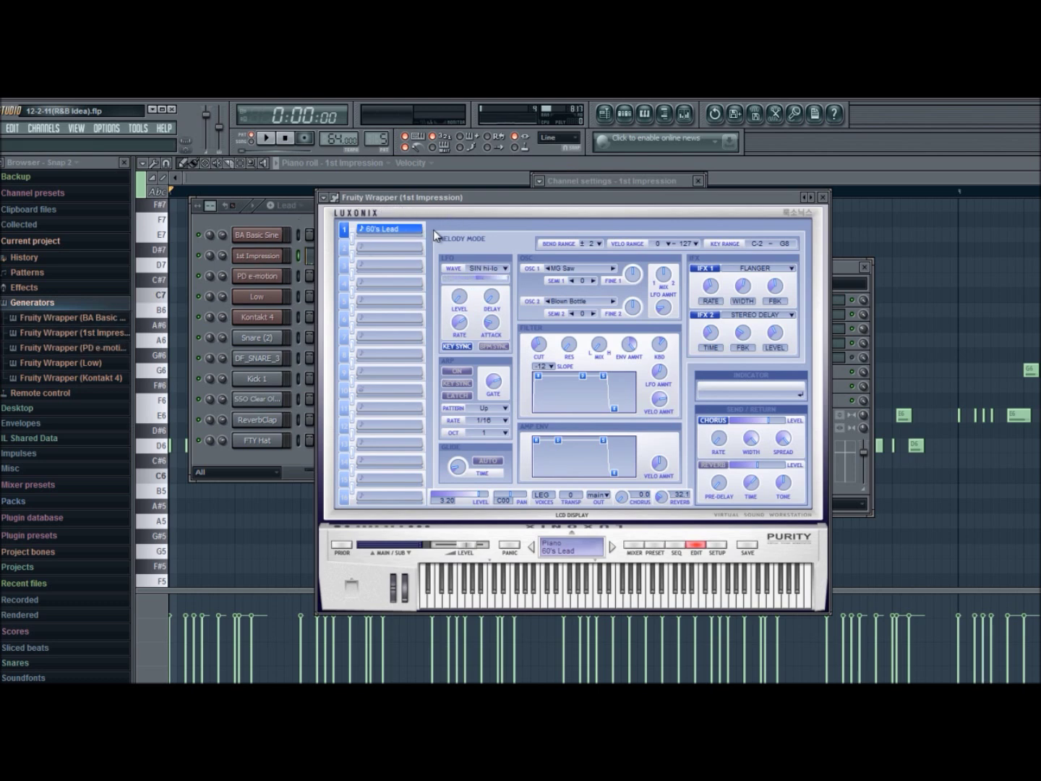
left_click(71, 337)
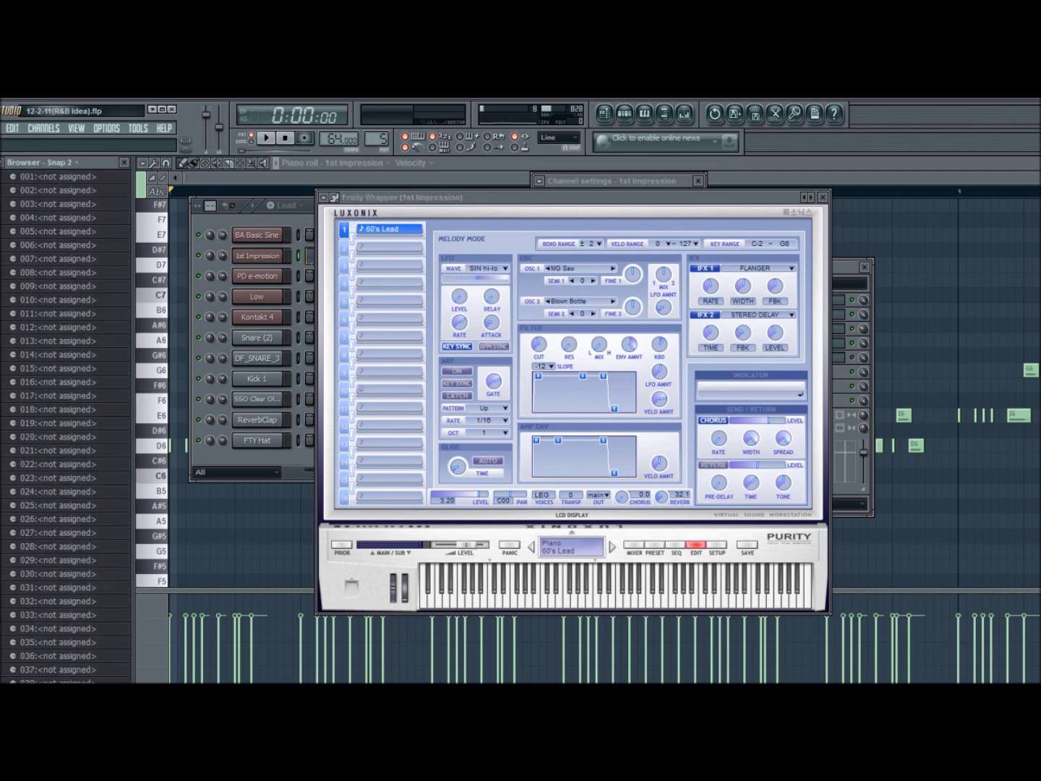
scroll(71, 336, "down", 20)
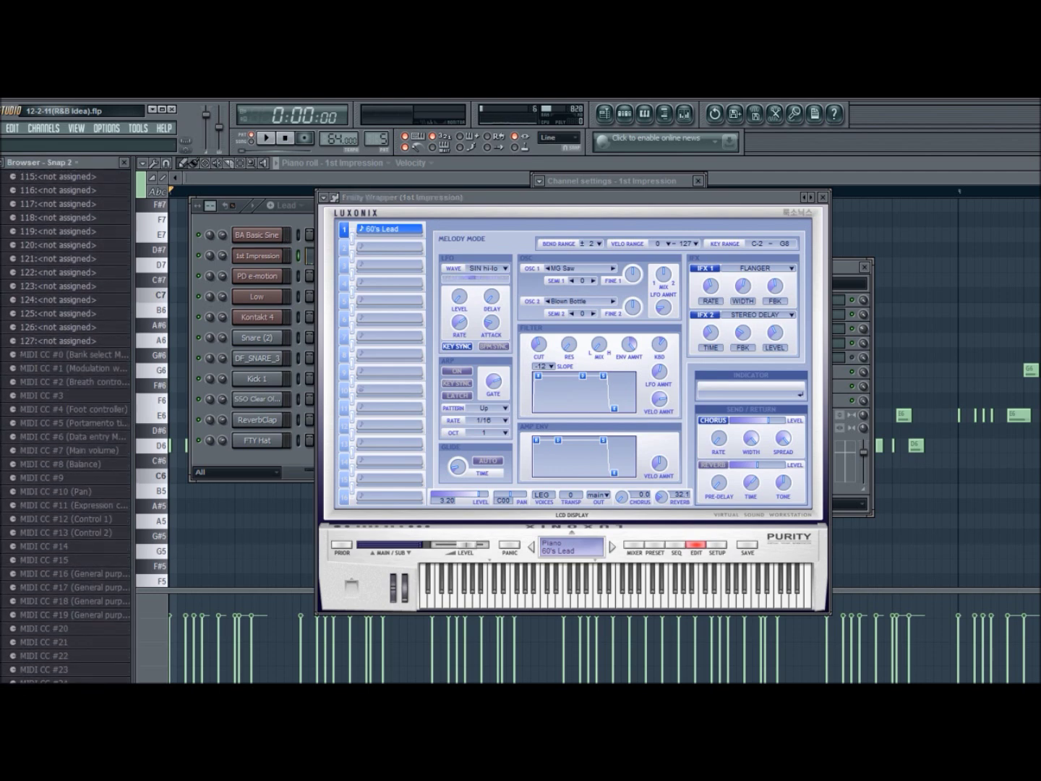
scroll(47, 347, "down", 1)
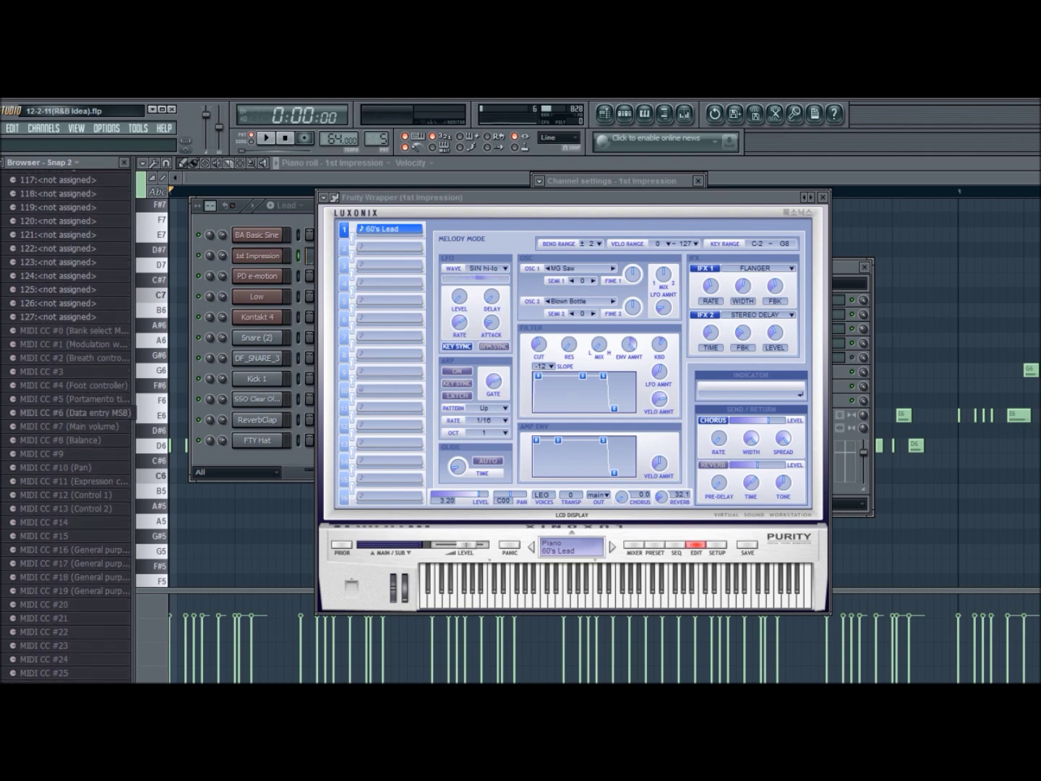
right_click(69, 345)
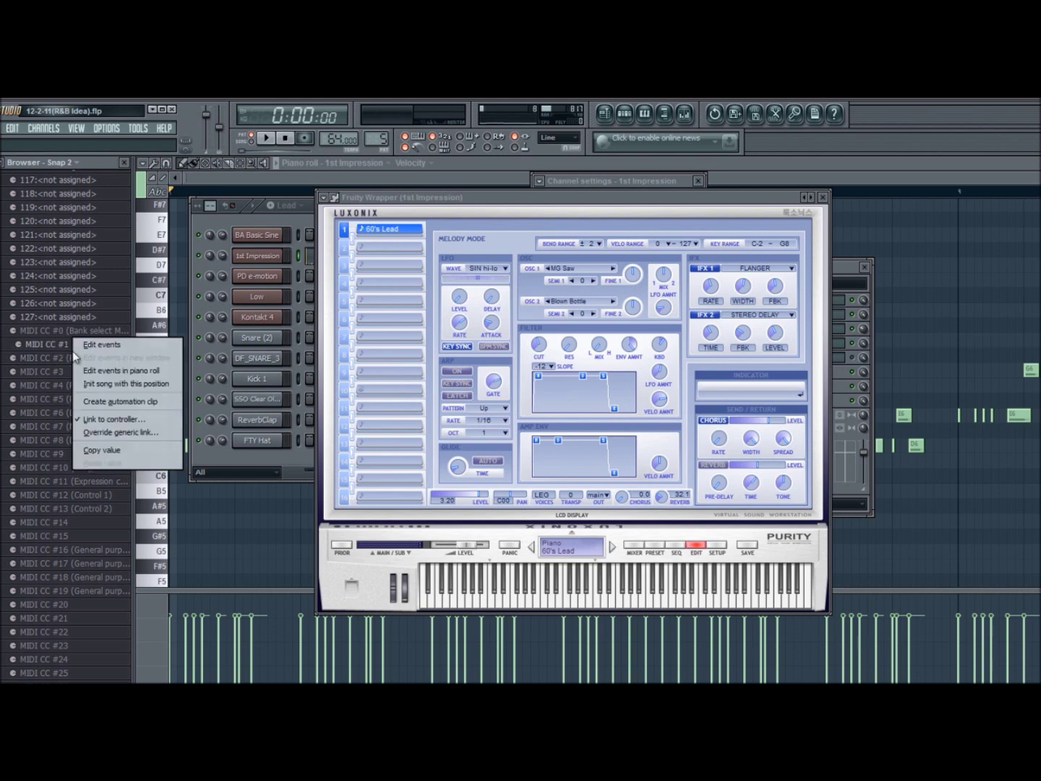
- Link 1st Impression's MIDI CC #1 to the keyboard's modulation wheel with Link to controller
left_click(114, 419)
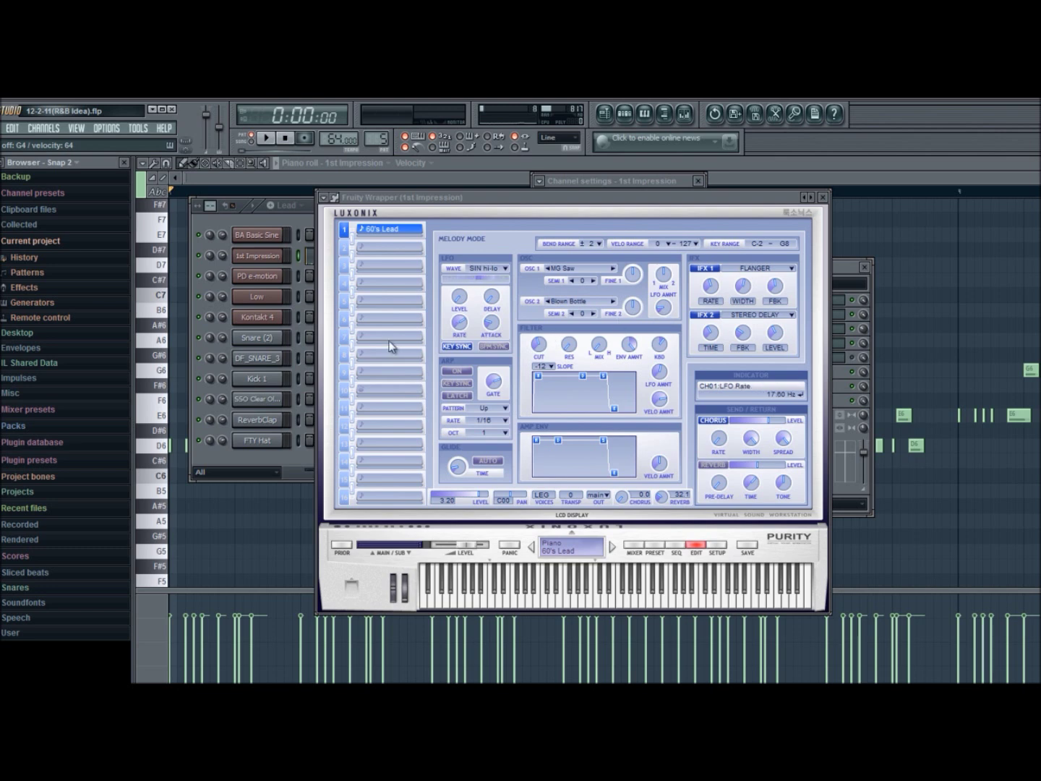
left_click(285, 218)
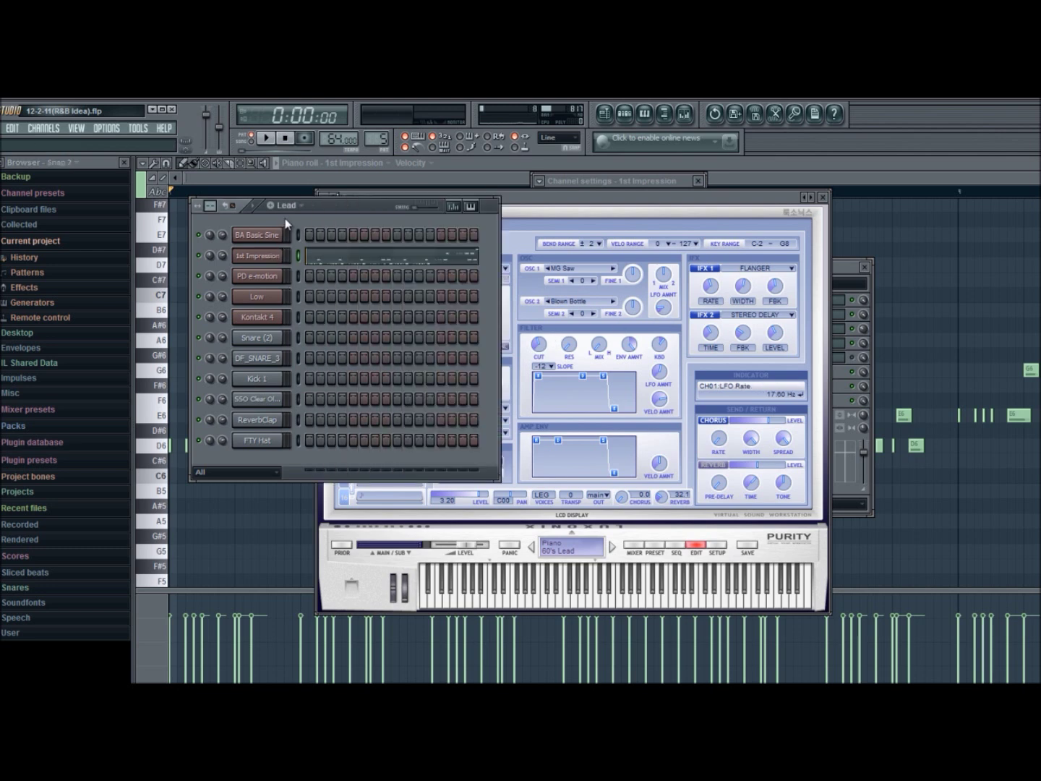
- Show the 1st Impression melody in the piano roll with the channel rack cleared away
left_click(354, 262)
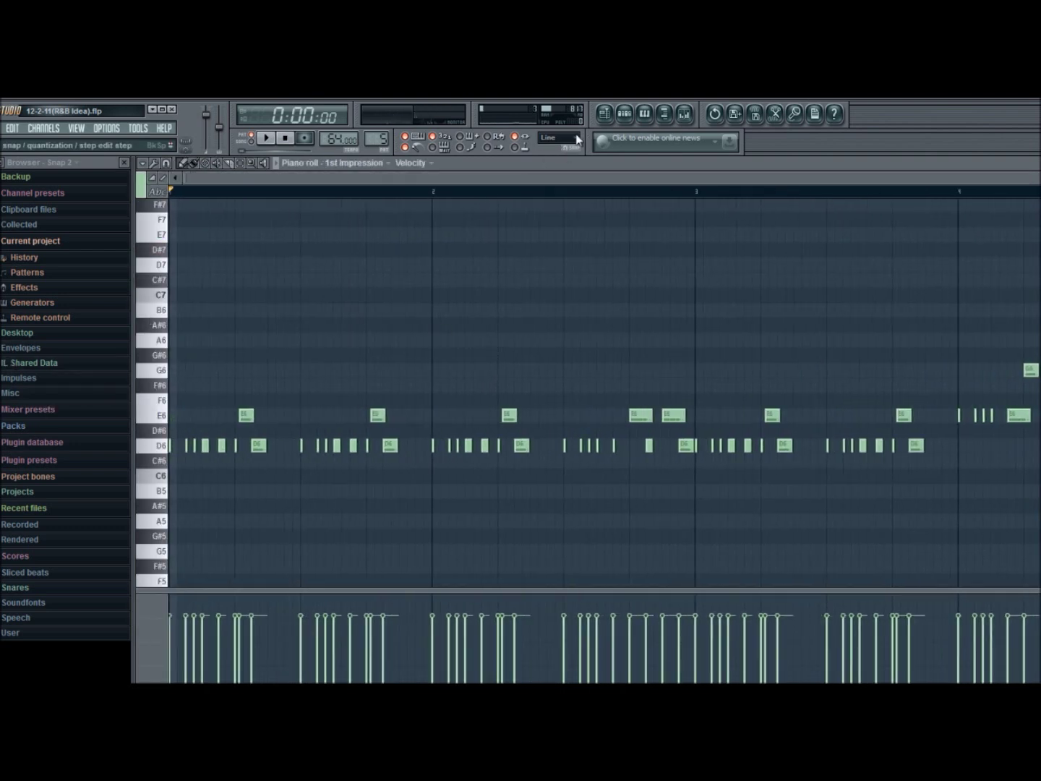
left_click(624, 114)
left_click(598, 189)
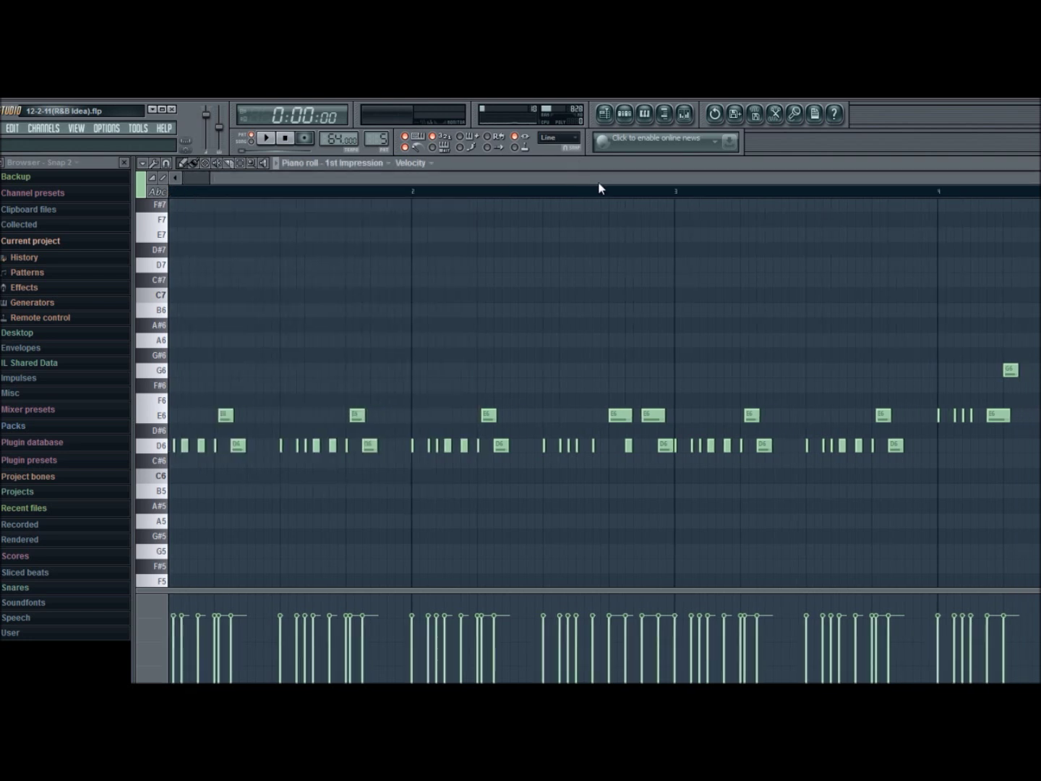
scroll(323, 205, "left", 1)
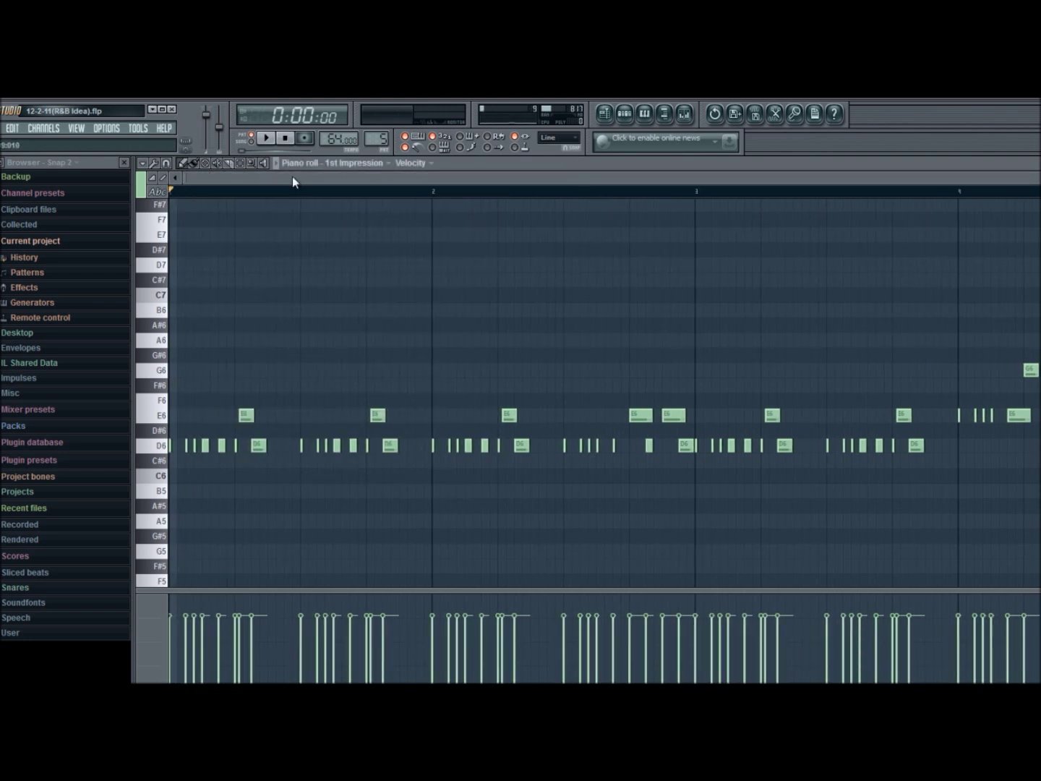
- Audition the melody twice from the start, then bring up the Mixer on Insert 7
left_click(267, 140)
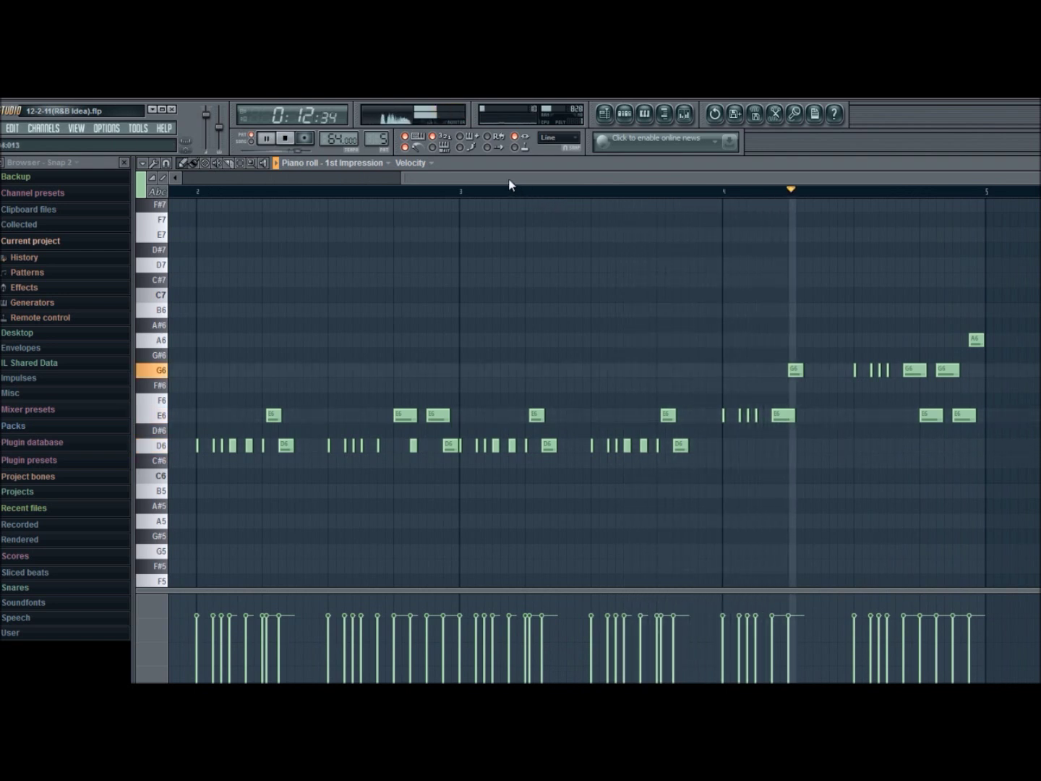
left_click(267, 139)
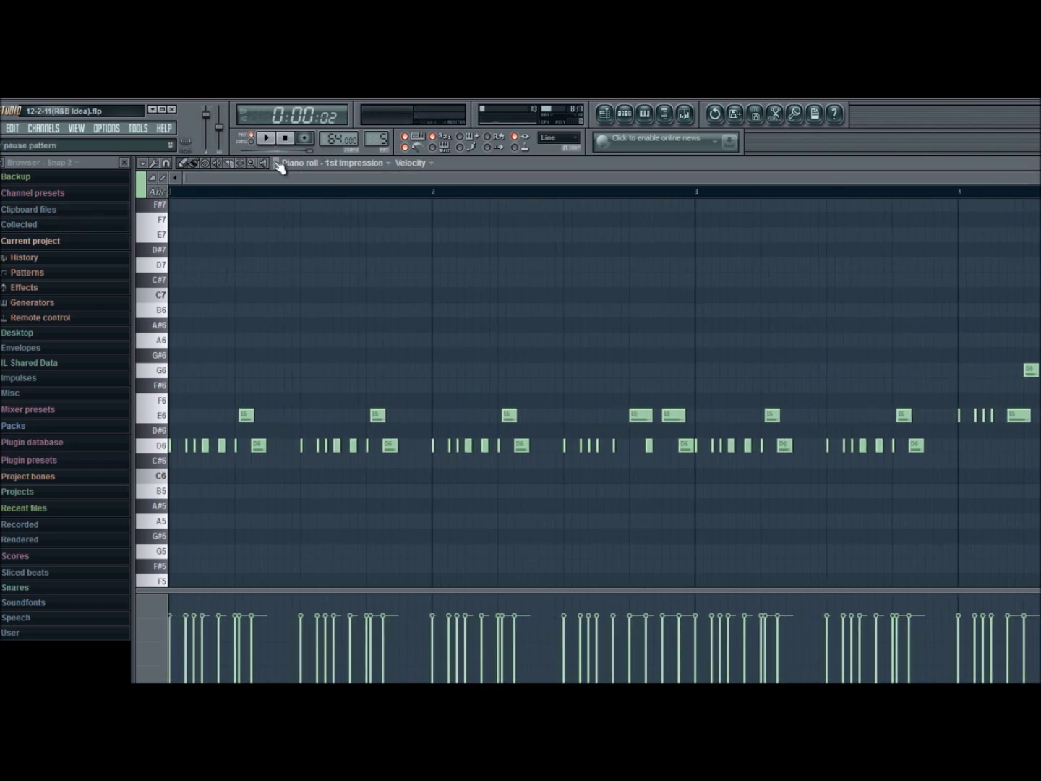
left_click(286, 138)
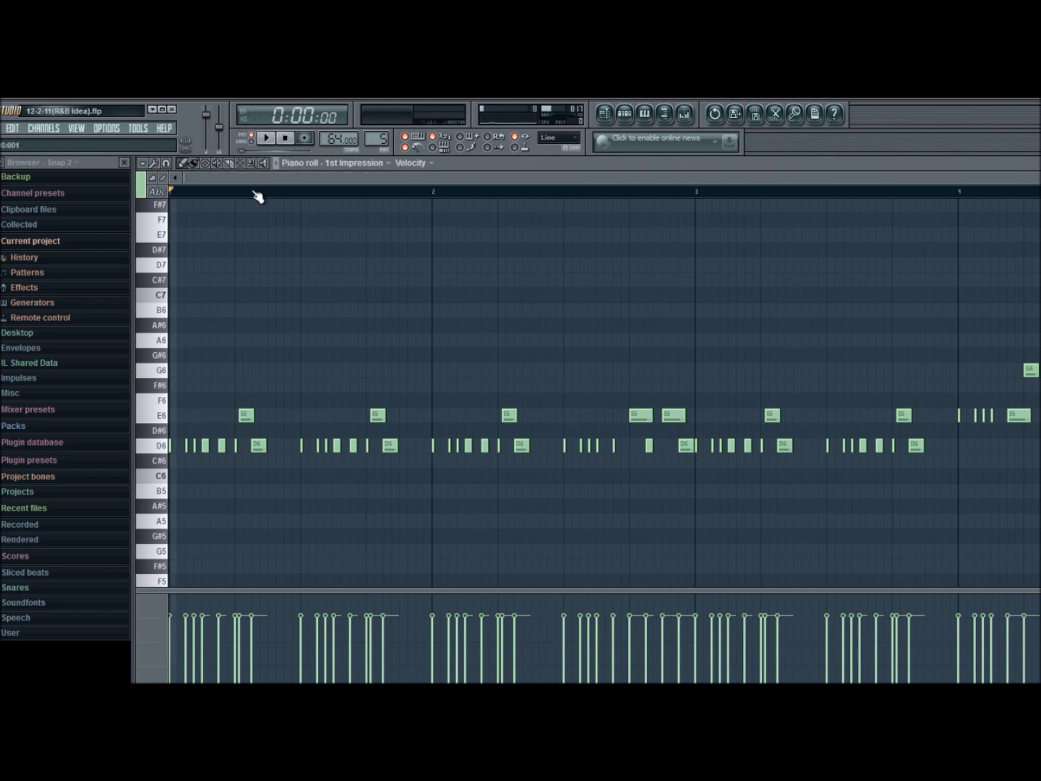
left_click(266, 139)
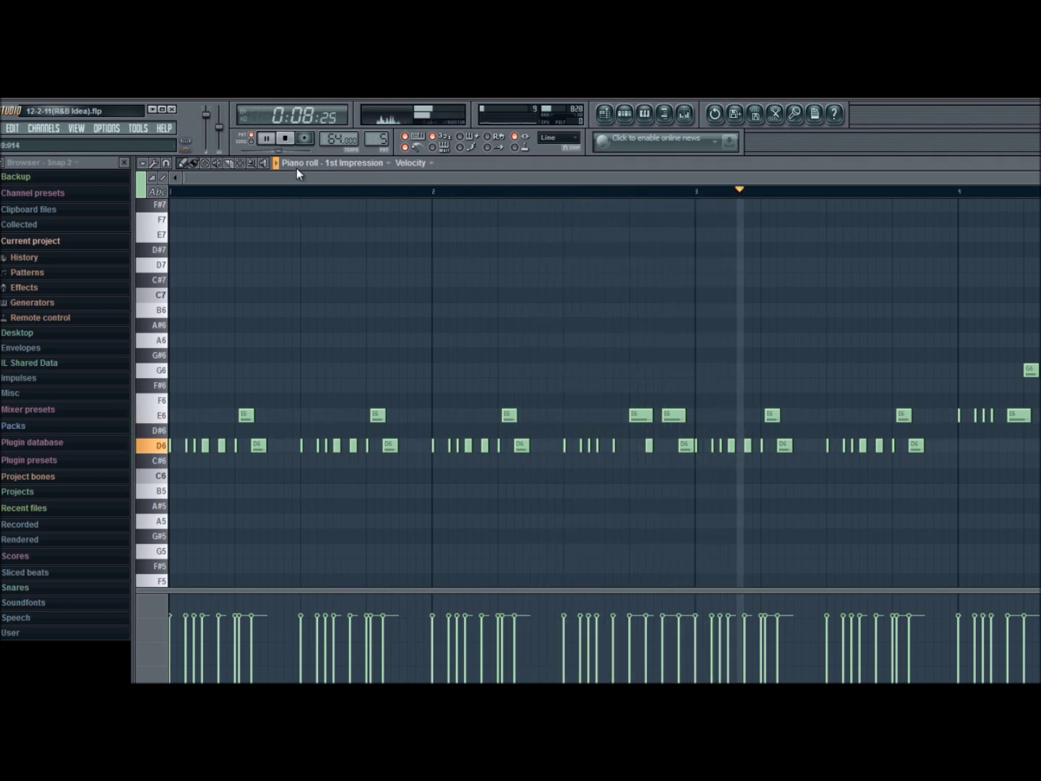
left_click(268, 139)
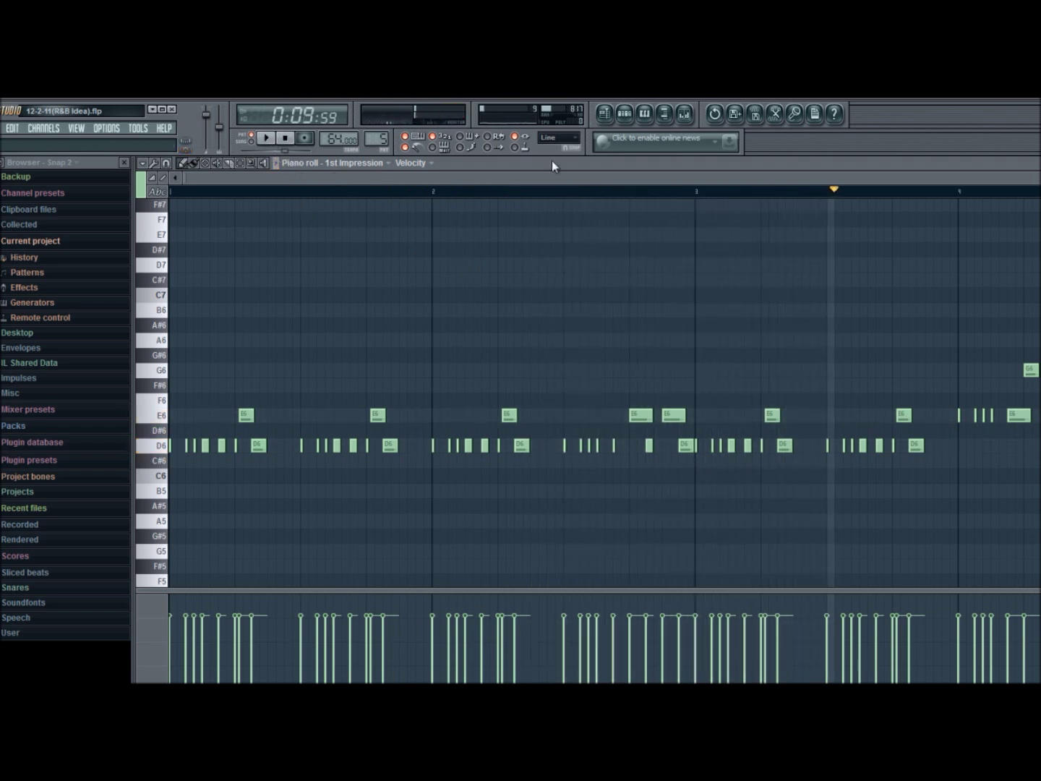
left_click(684, 113)
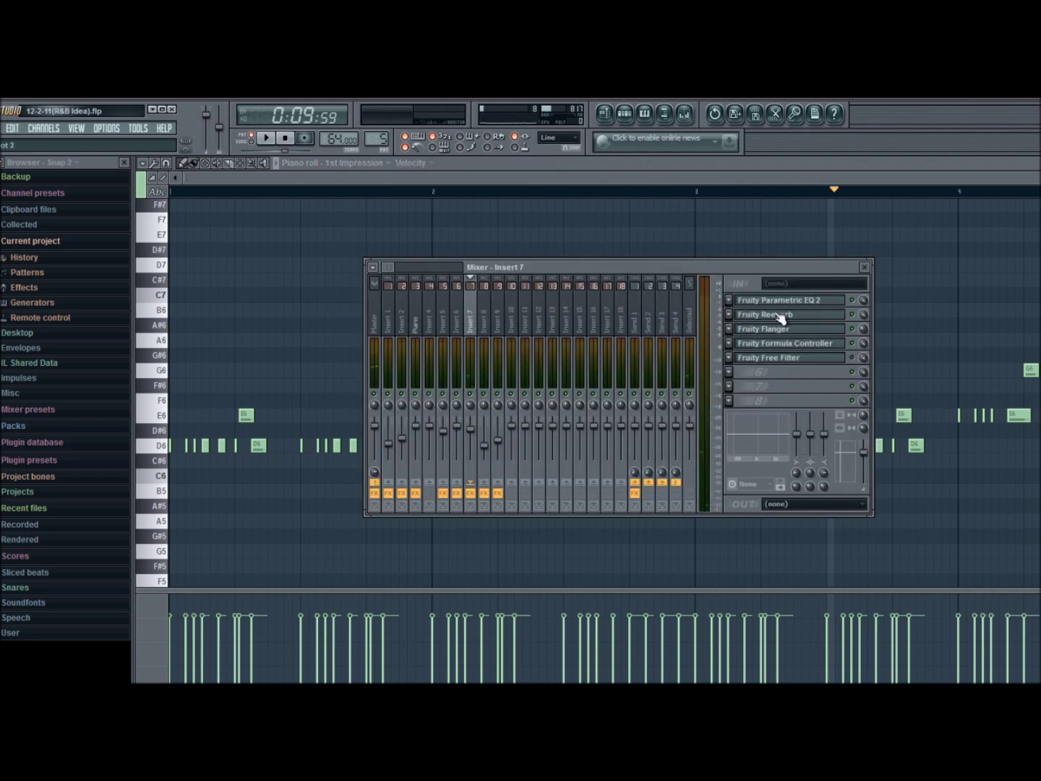
- Check the 1st Impression Purity plugin from the channel rack, then close its windows
left_click(623, 113)
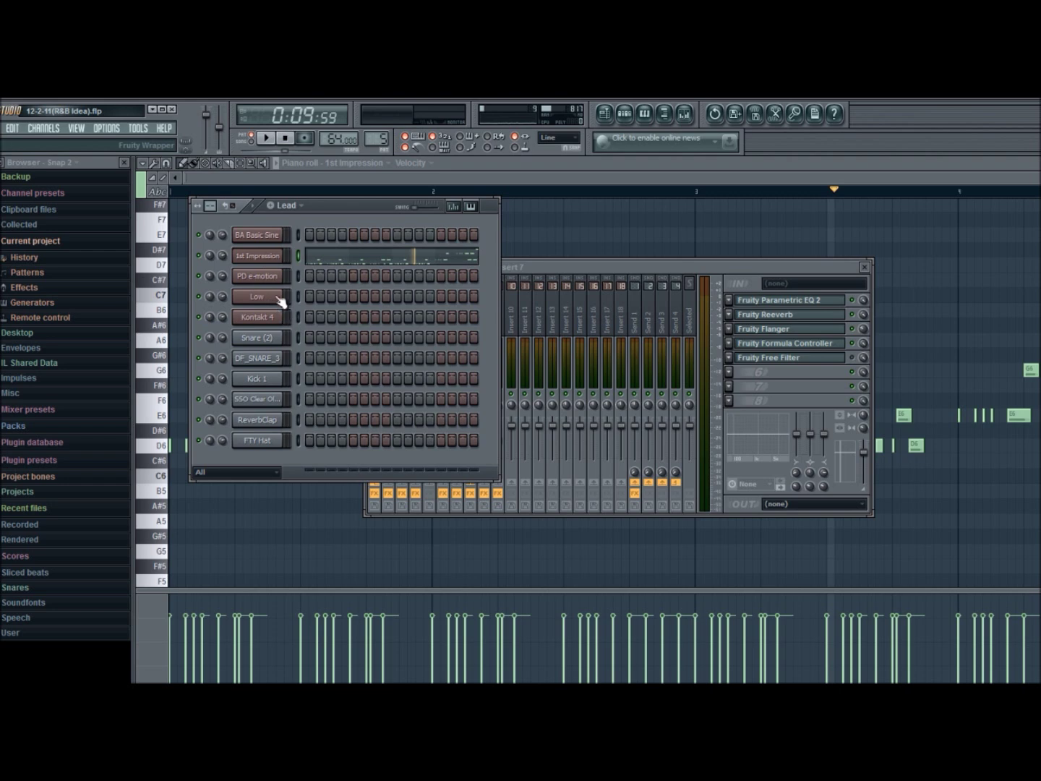
left_click(261, 256)
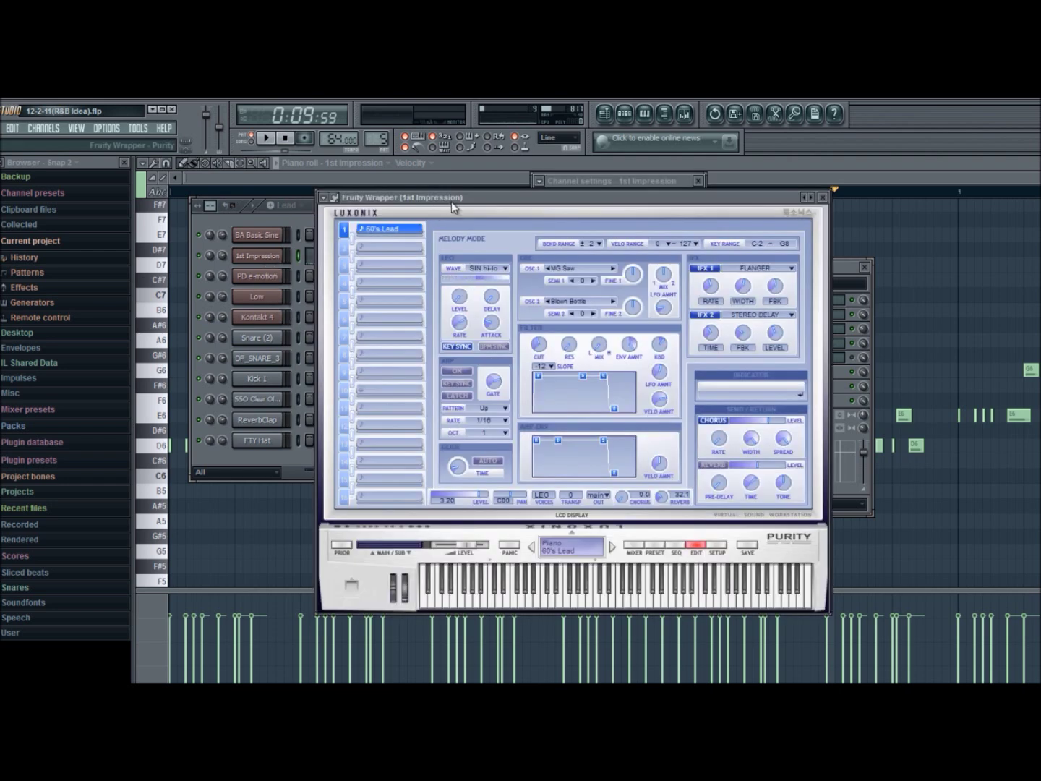
left_click(824, 197)
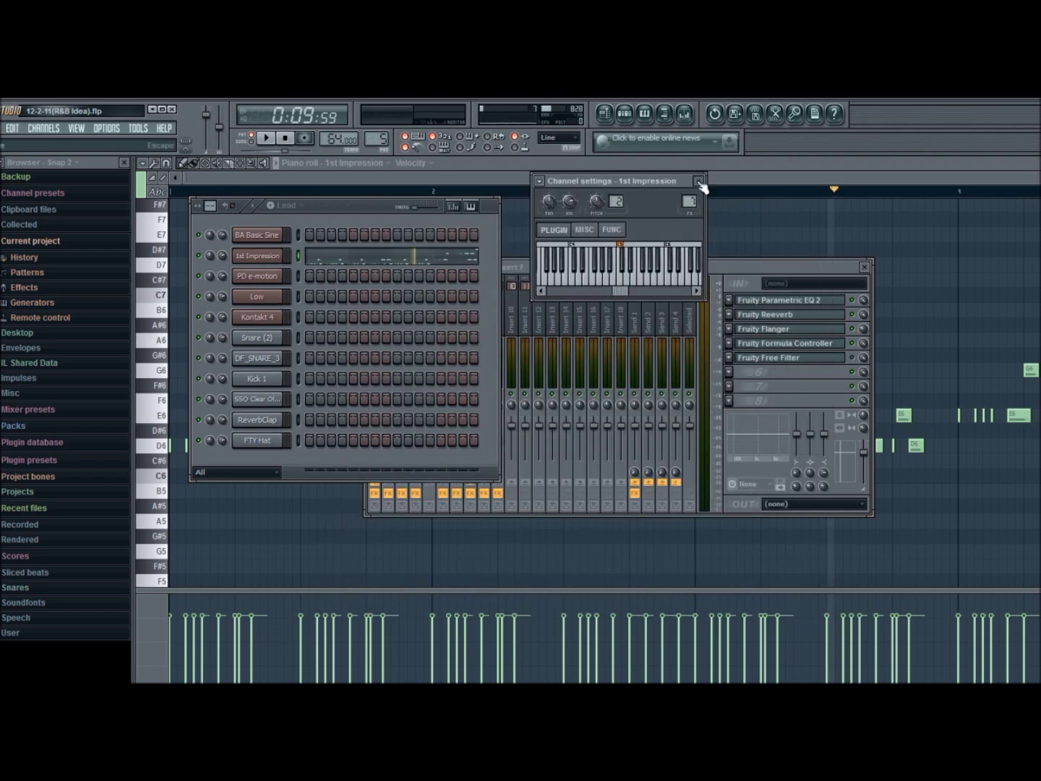
left_click(698, 181)
- Insert a reFX Nexus channel from the BA Basic Sine channel's Insert menu
right_click(261, 237)
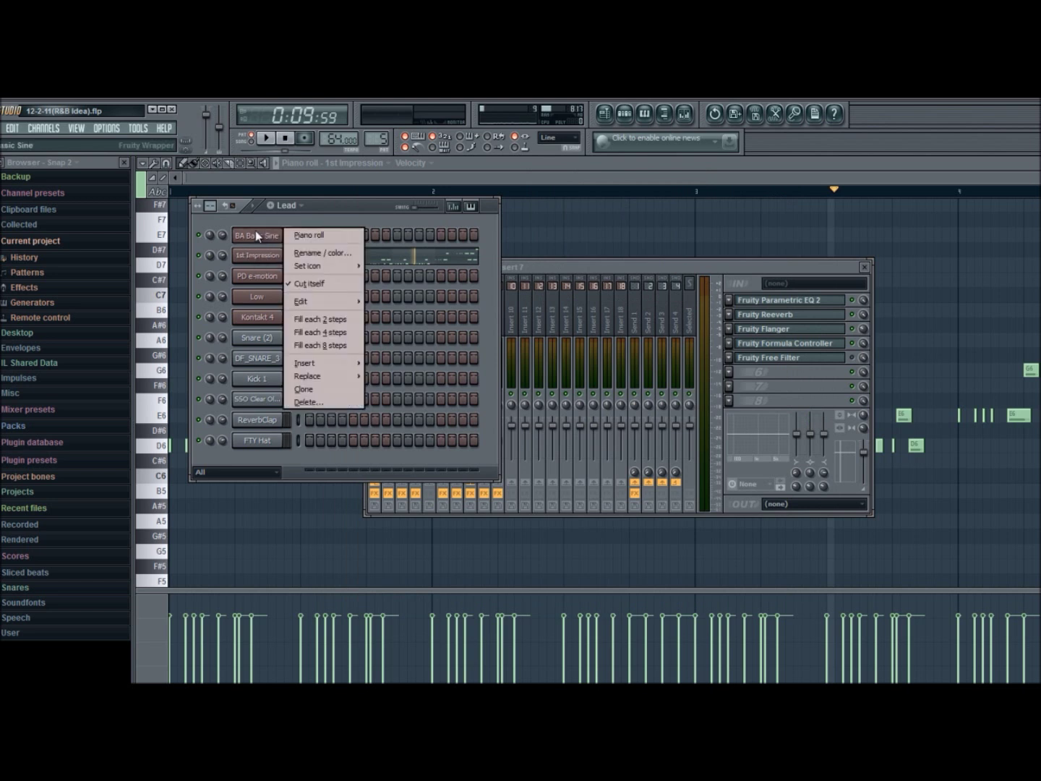
mouse_move(329, 361)
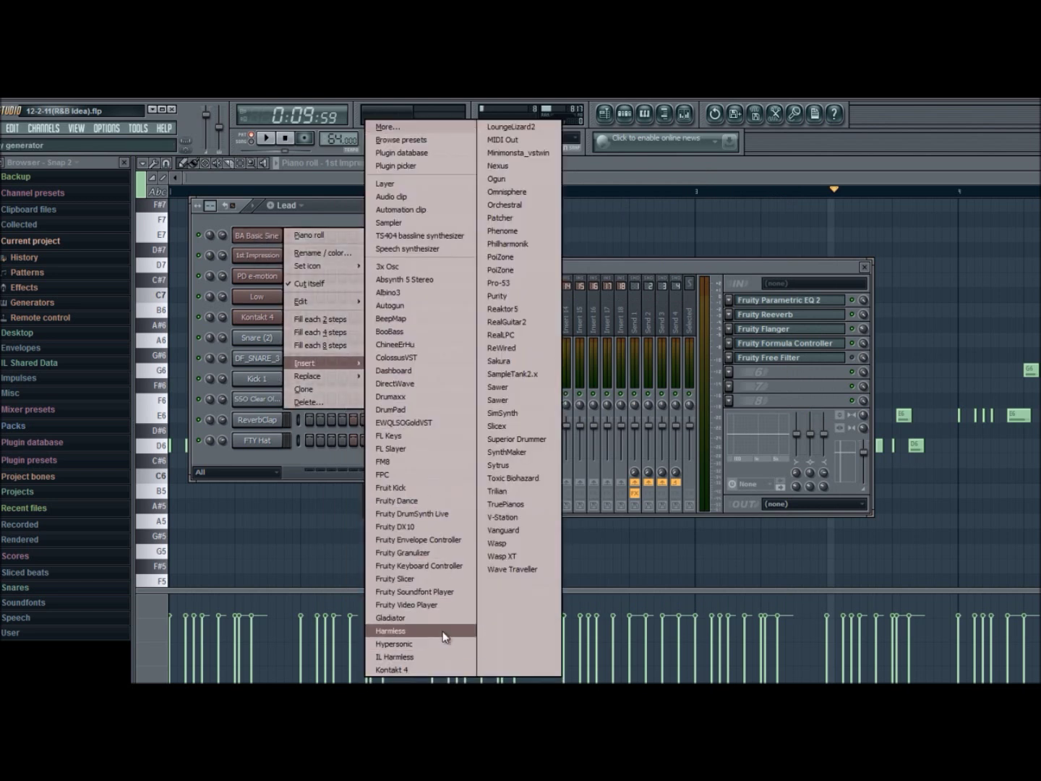
left_click(515, 169)
- Load Nexus's BA Basic Triangle preset from the Bass category and move its window aside
left_click_drag(316, 289, 340, 220)
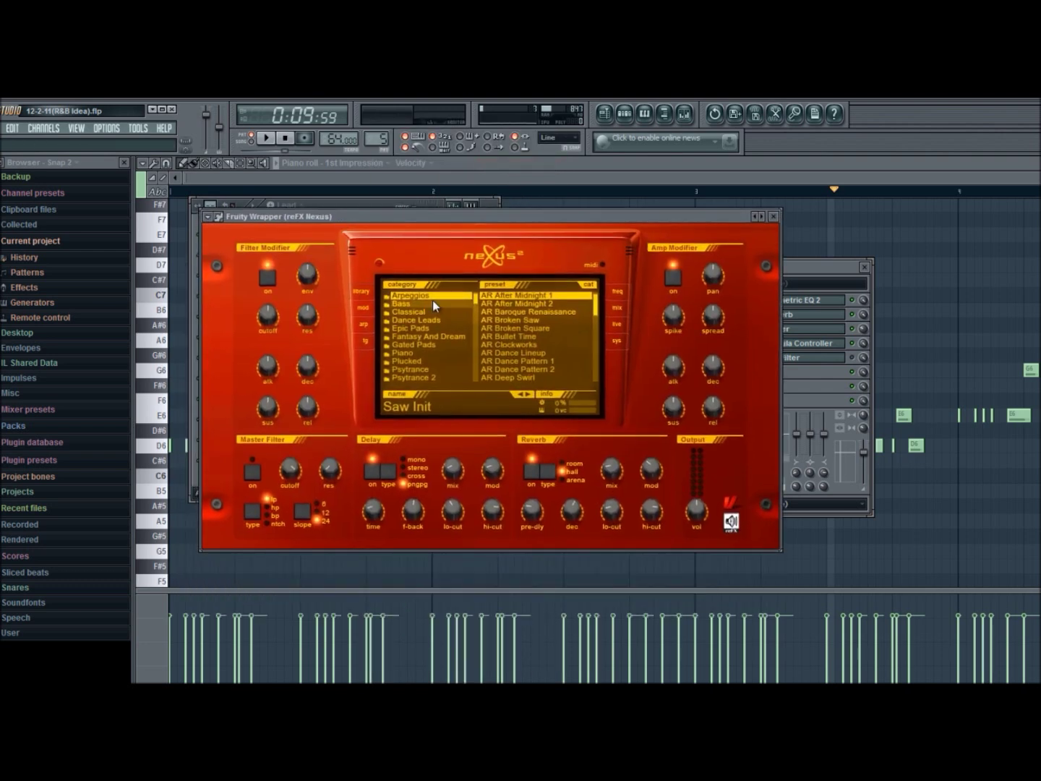
left_click(434, 303)
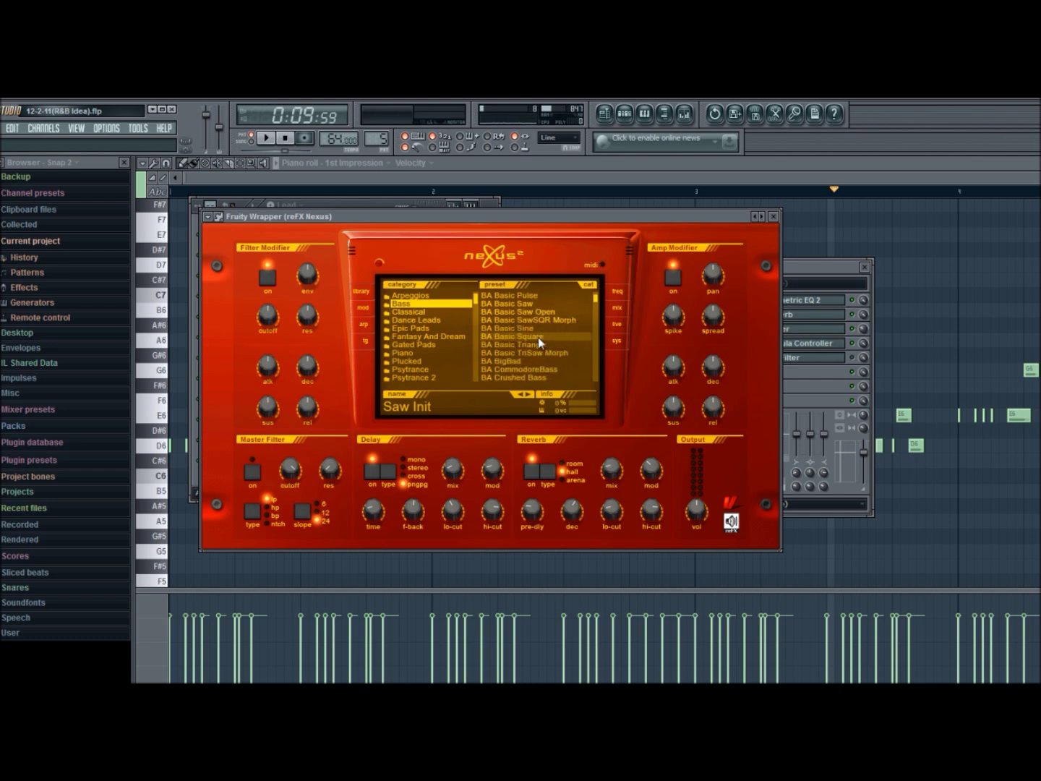
left_click(531, 346)
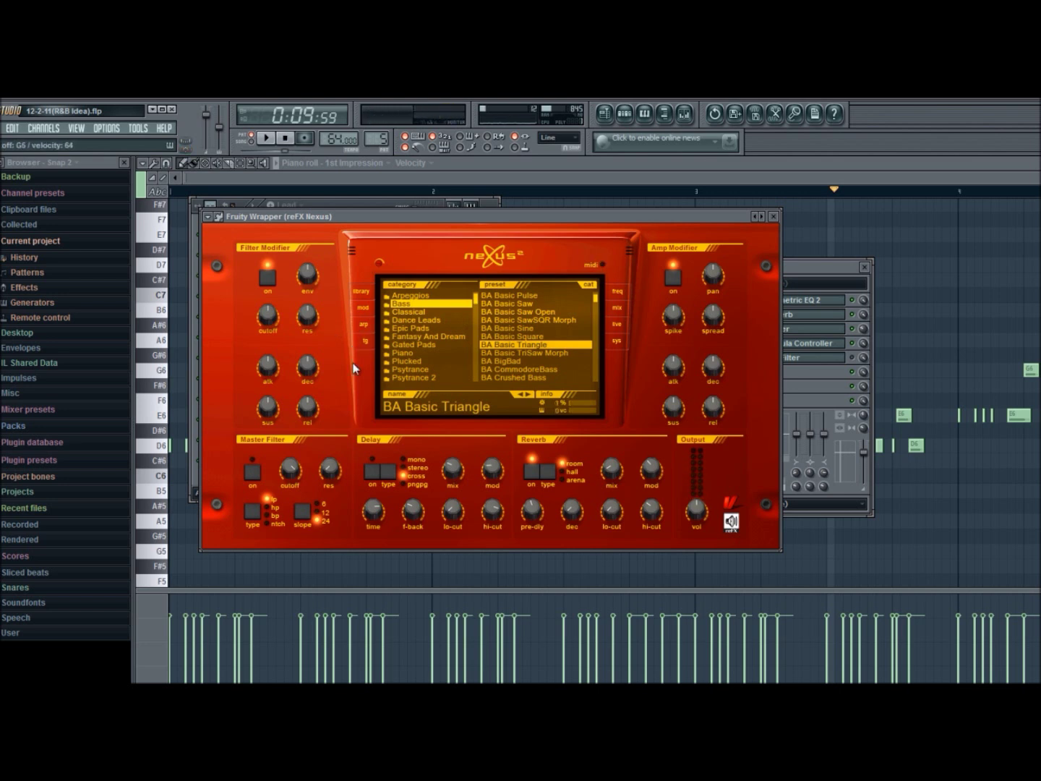
left_click(42, 305)
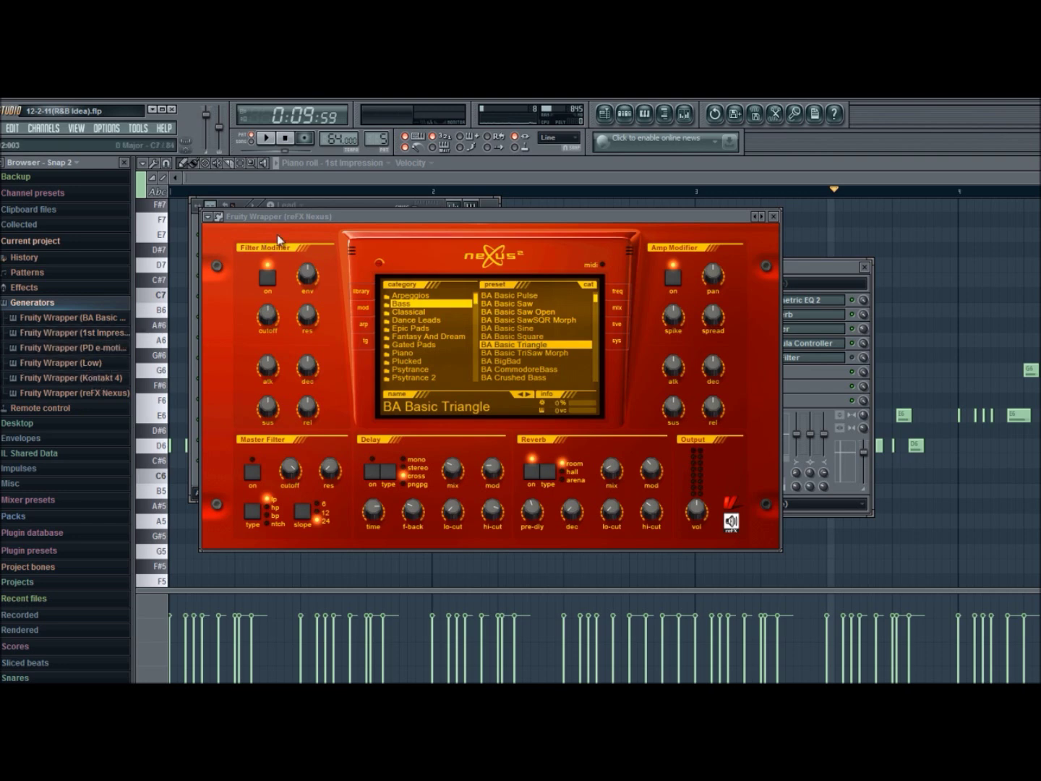
left_click_drag(285, 213, 461, 164)
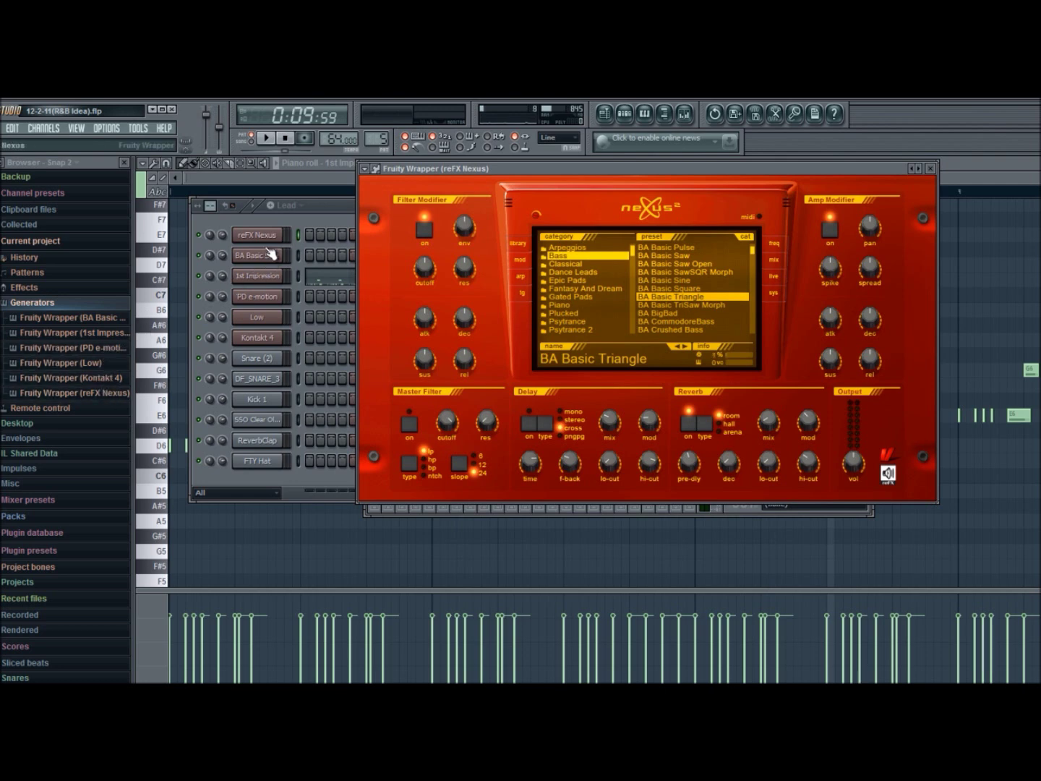
- Find reFX Nexus under Generators and link its MIDI CC #1 (Modulation wheel) to the controller
left_click_drag(629, 168, 505, 247)
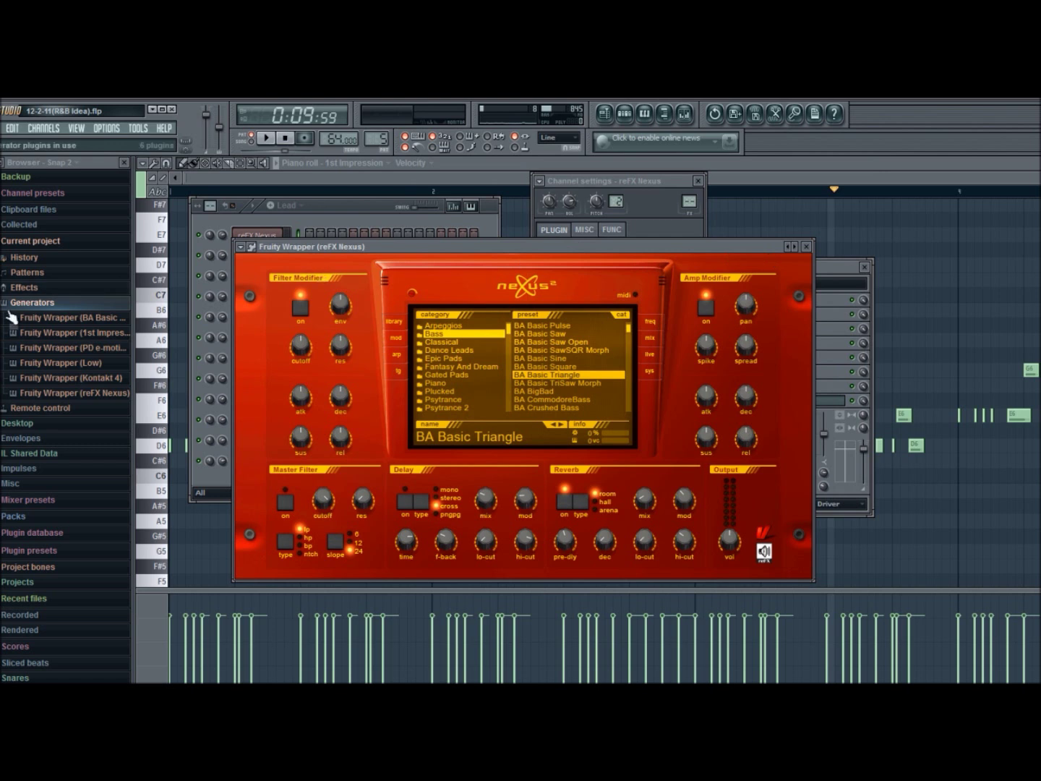
left_click(23, 303)
left_click(24, 304)
left_click_drag(69, 333, 94, 329)
left_click(92, 324)
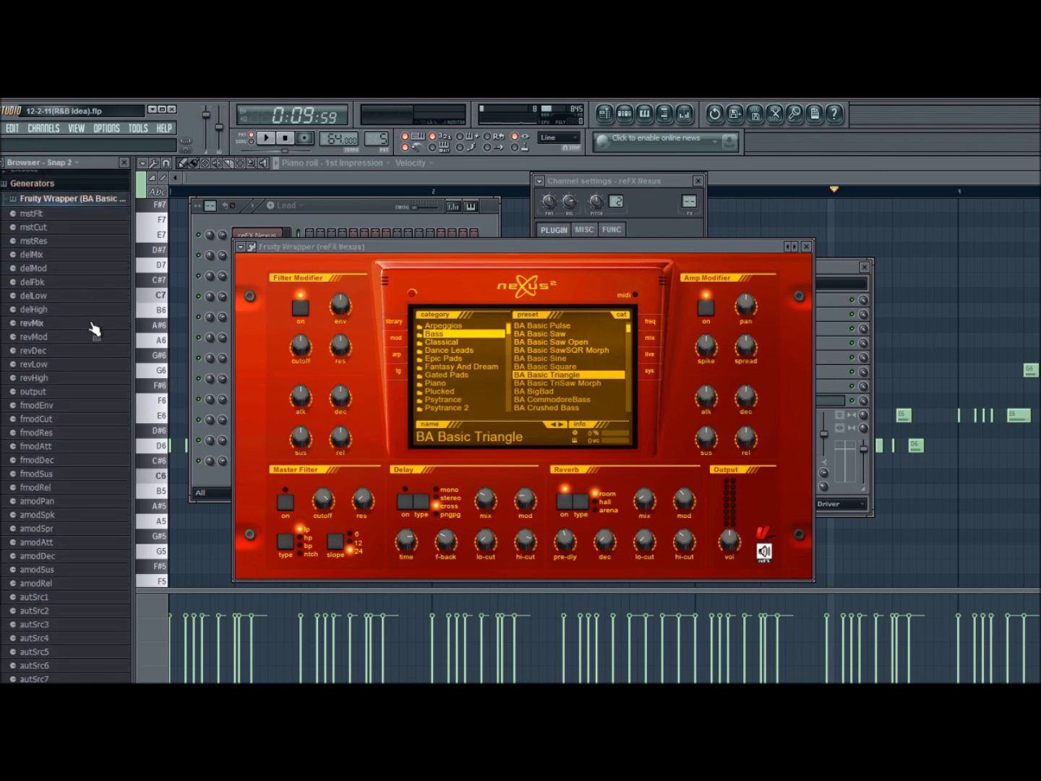
scroll(93, 326, "up", 3)
left_click(56, 264)
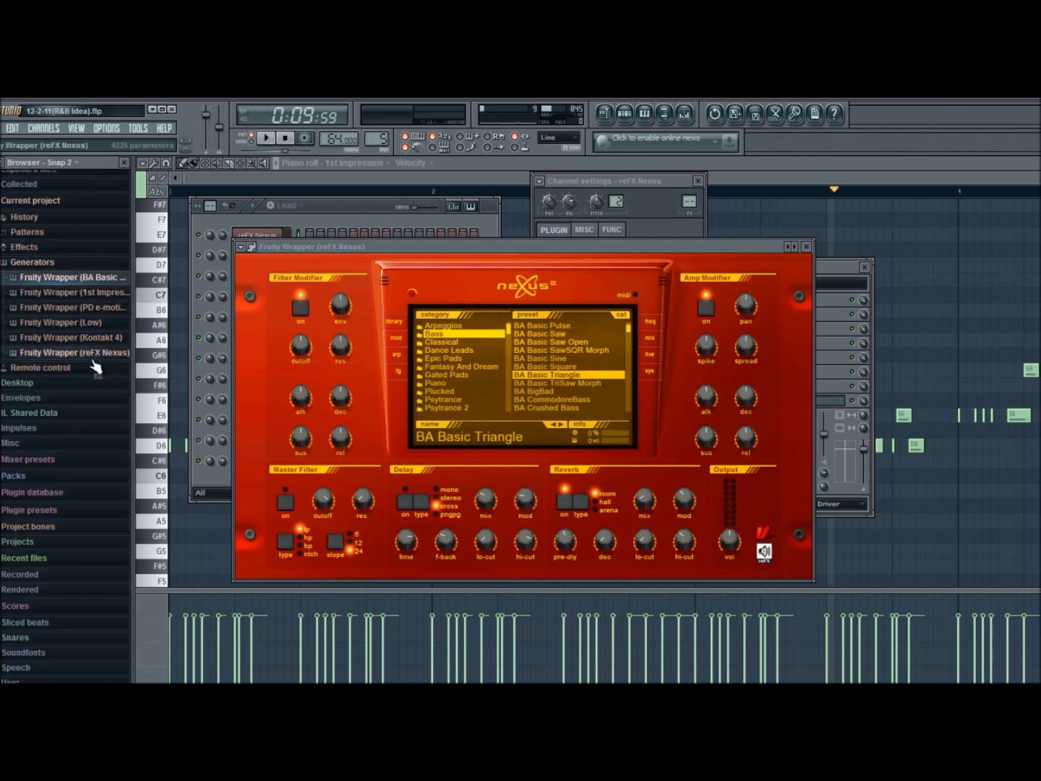
left_click(93, 354)
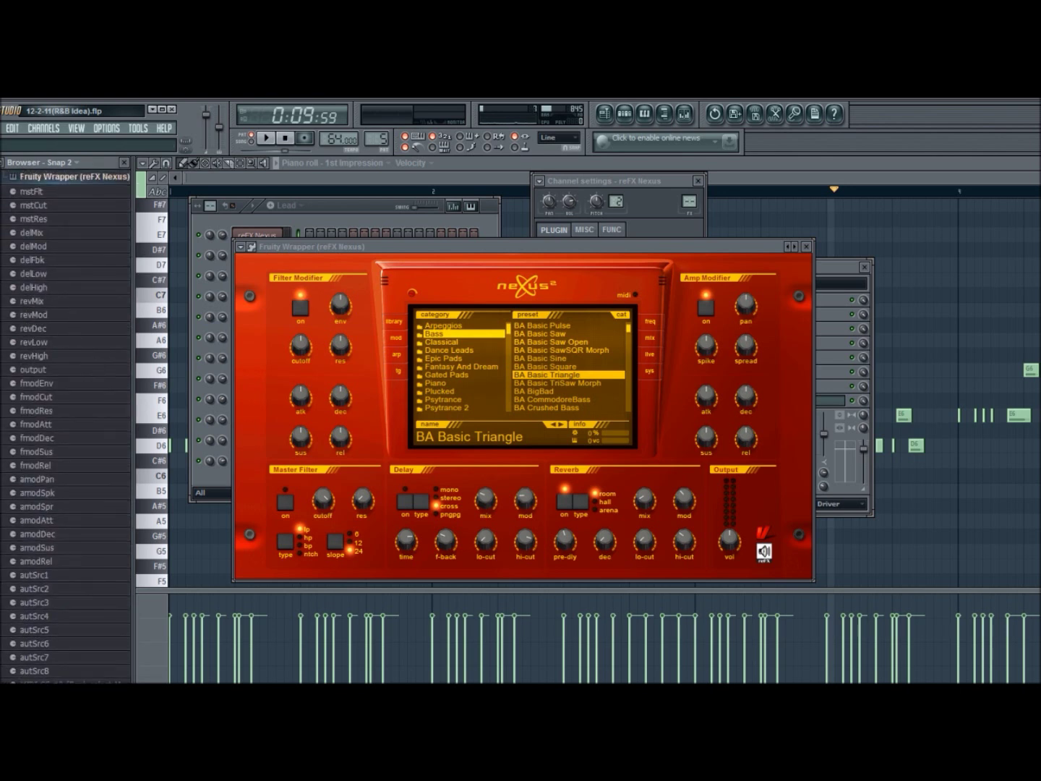
scroll(85, 338, "down", 9)
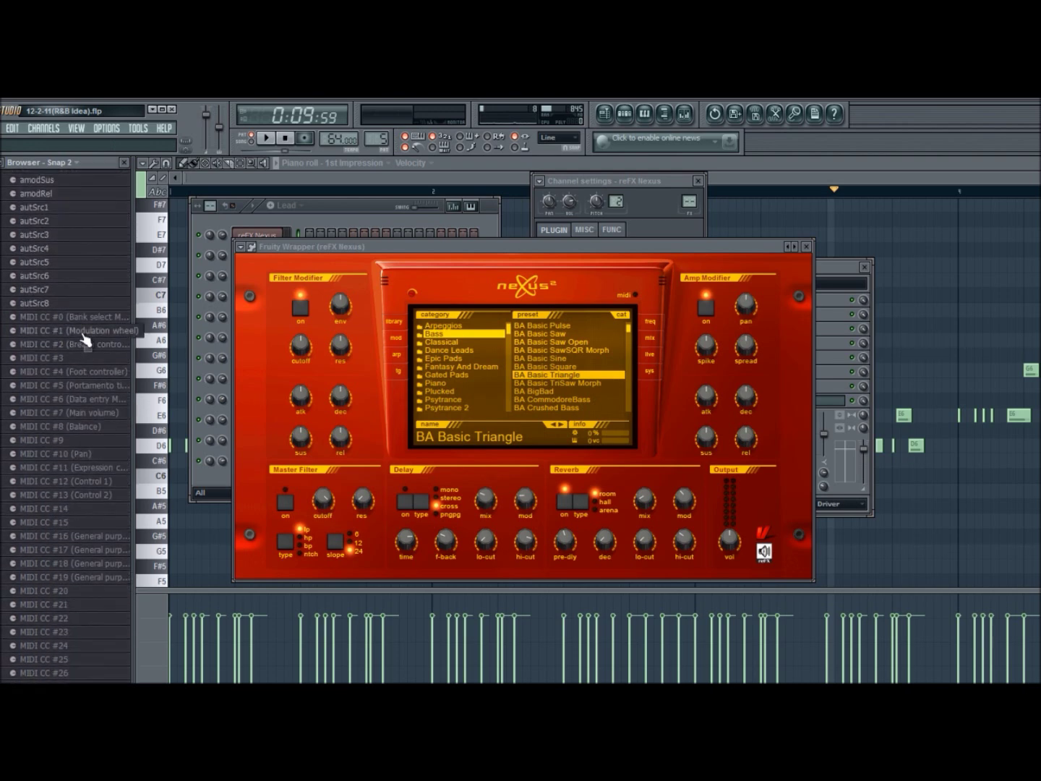
right_click(84, 331)
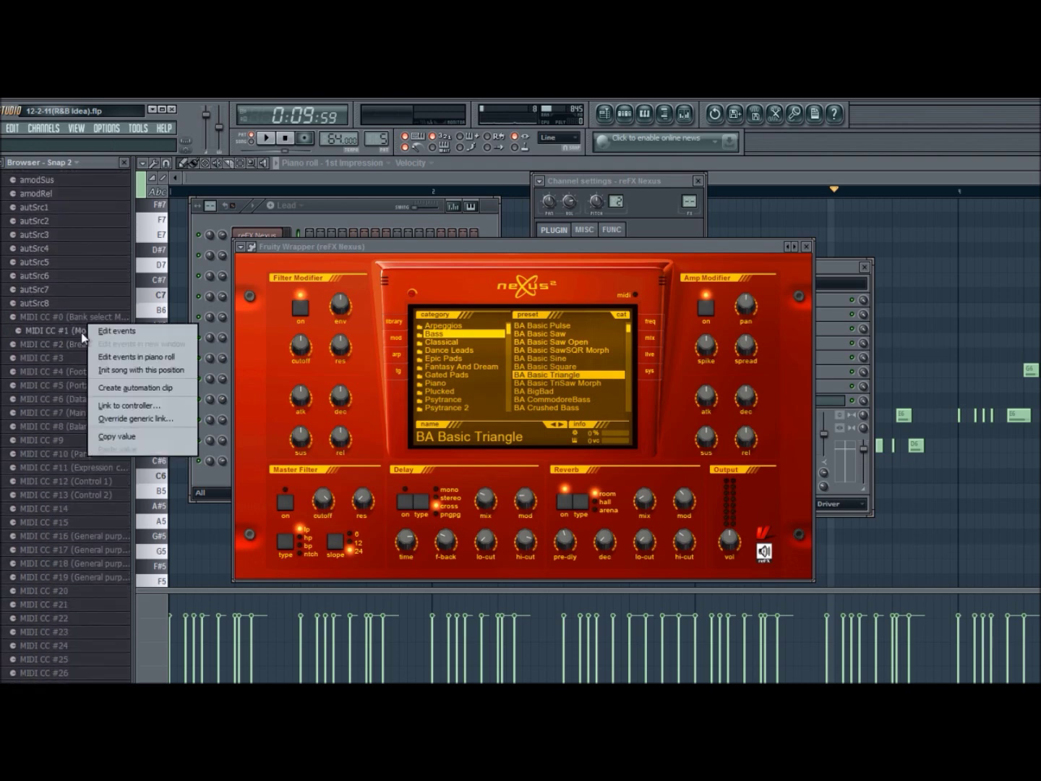
left_click(132, 405)
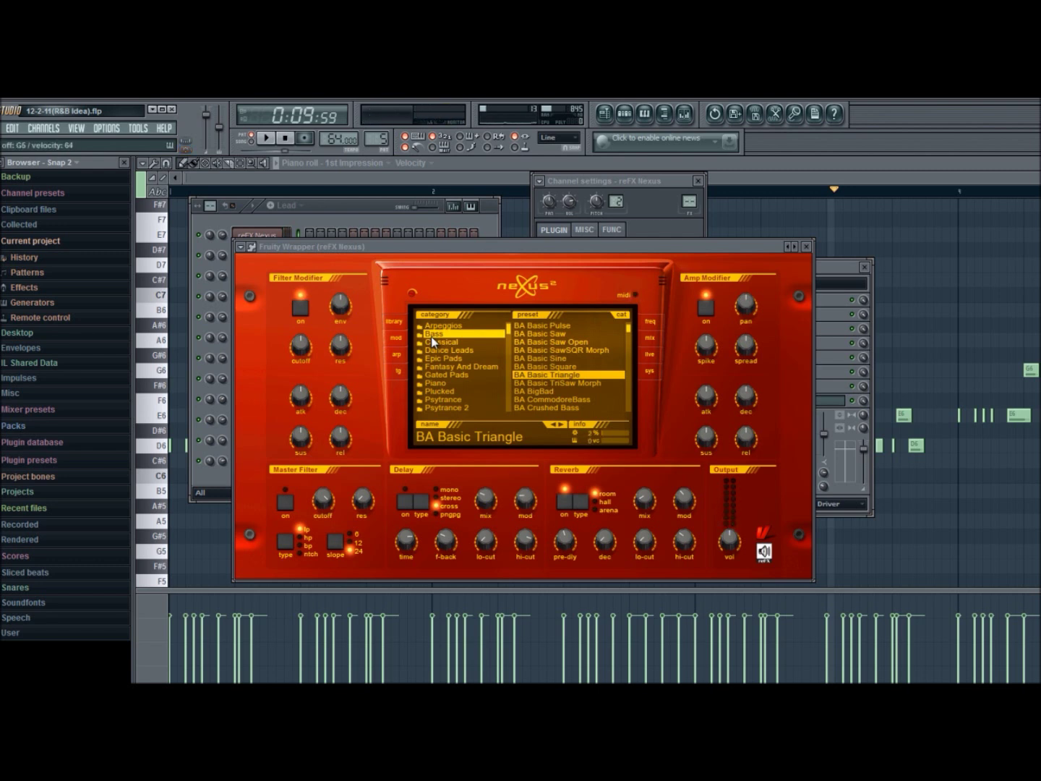
- On Nexus's modulation page, set the vibrato source to modwheel and verify the choice
left_click(650, 338)
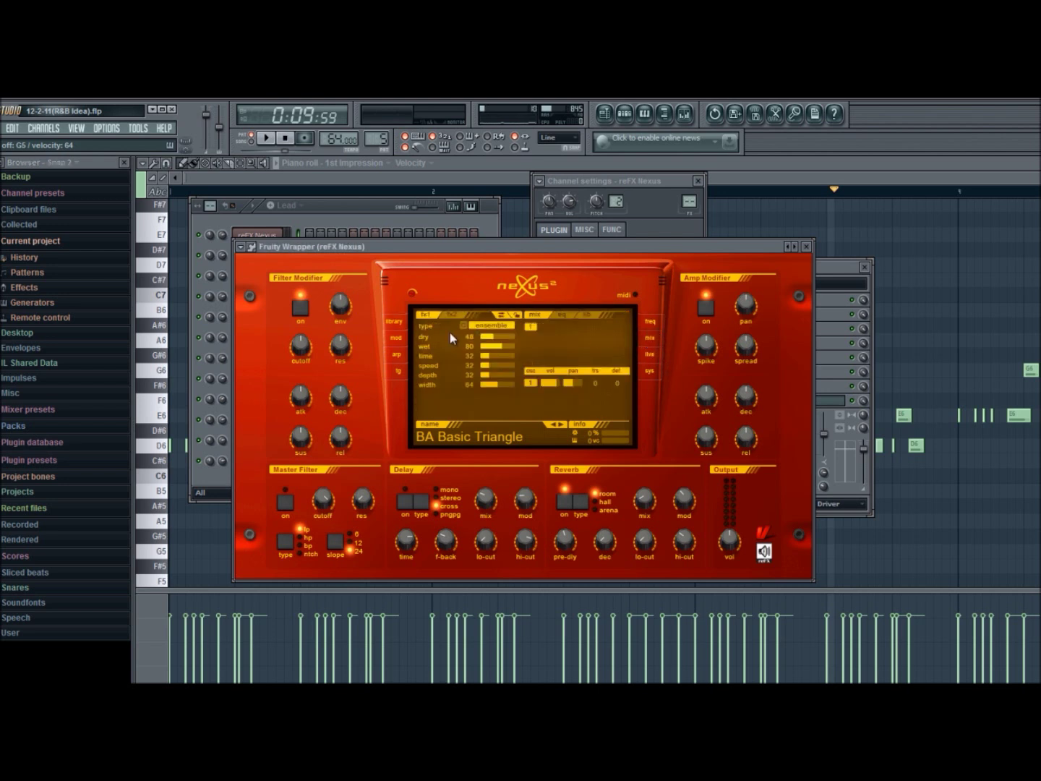
left_click(398, 338)
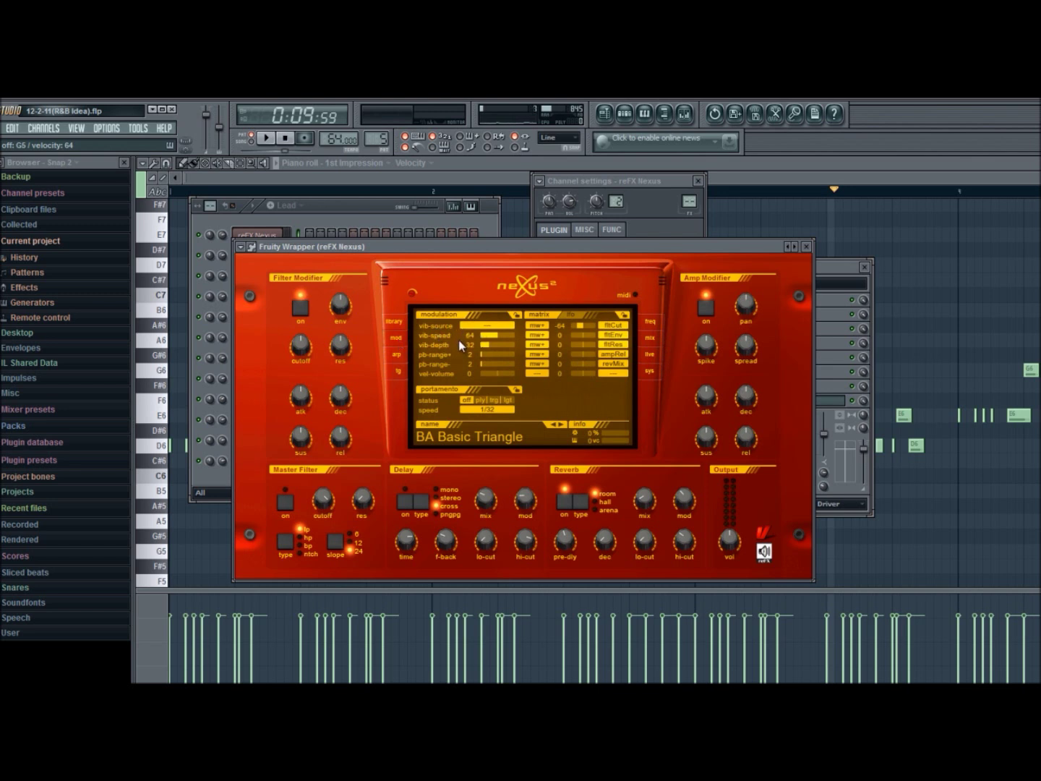
left_click(481, 326)
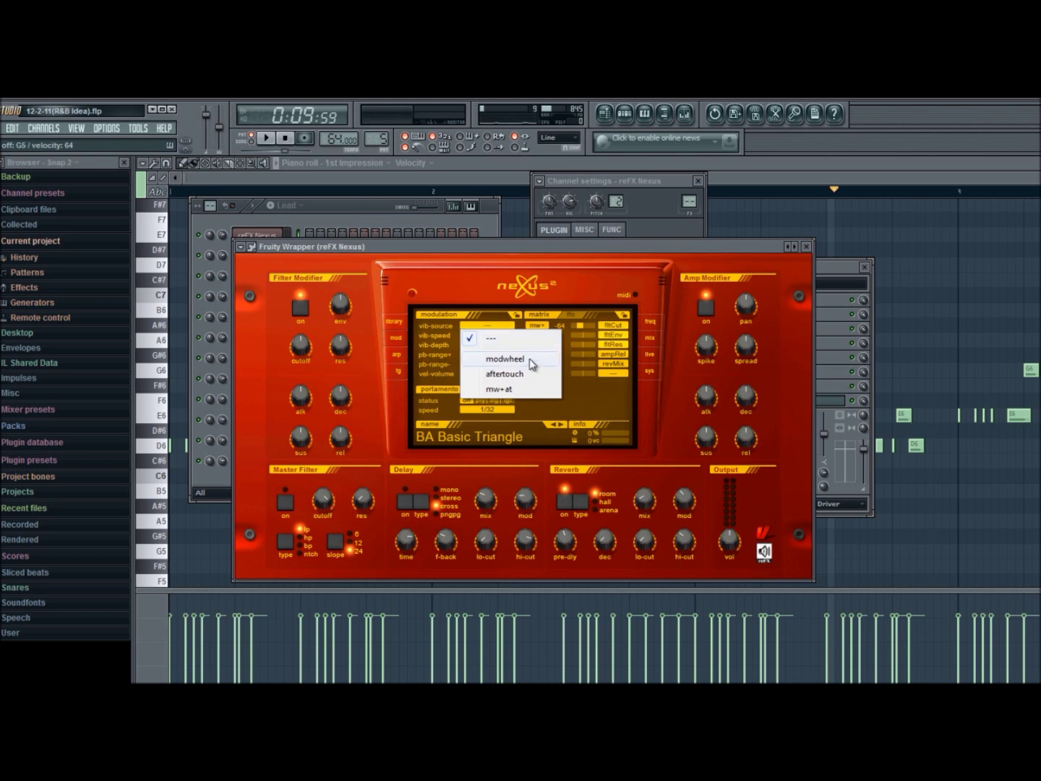
left_click(531, 360)
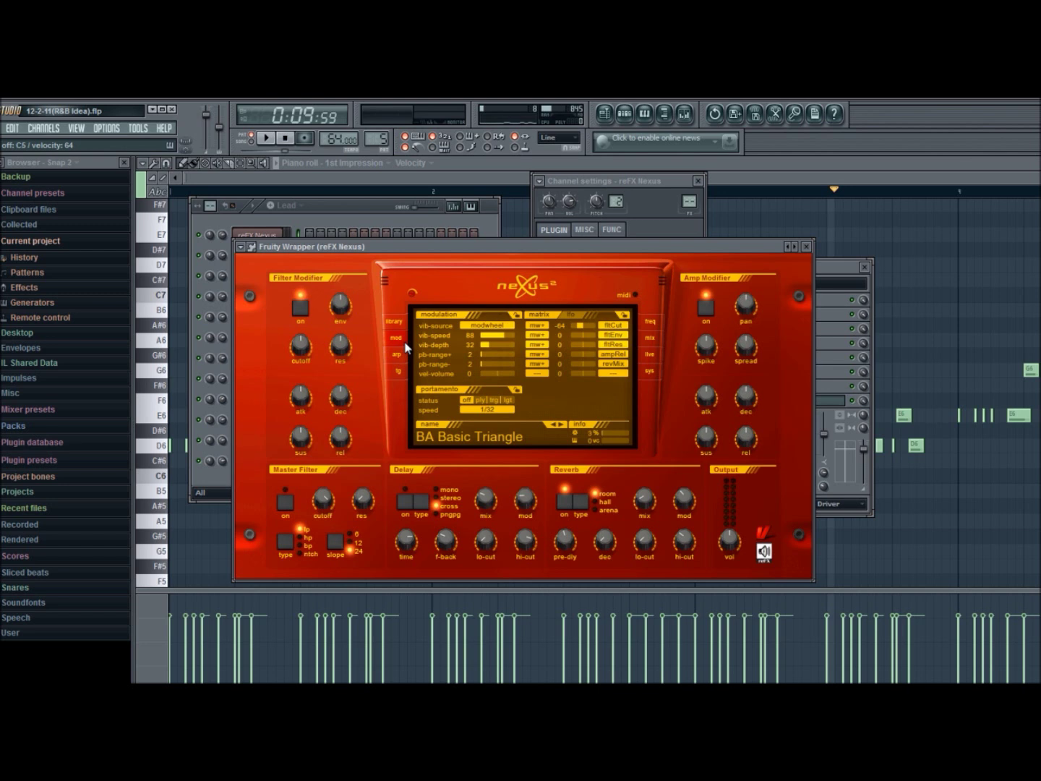
left_click(485, 326)
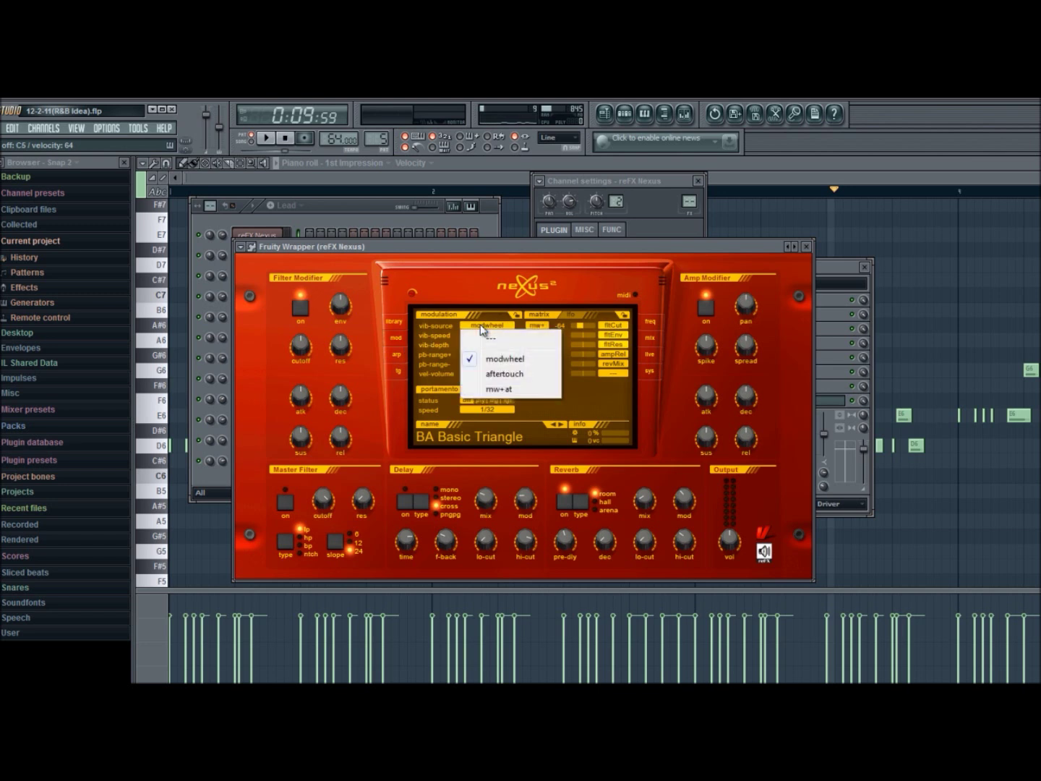
left_click(485, 251)
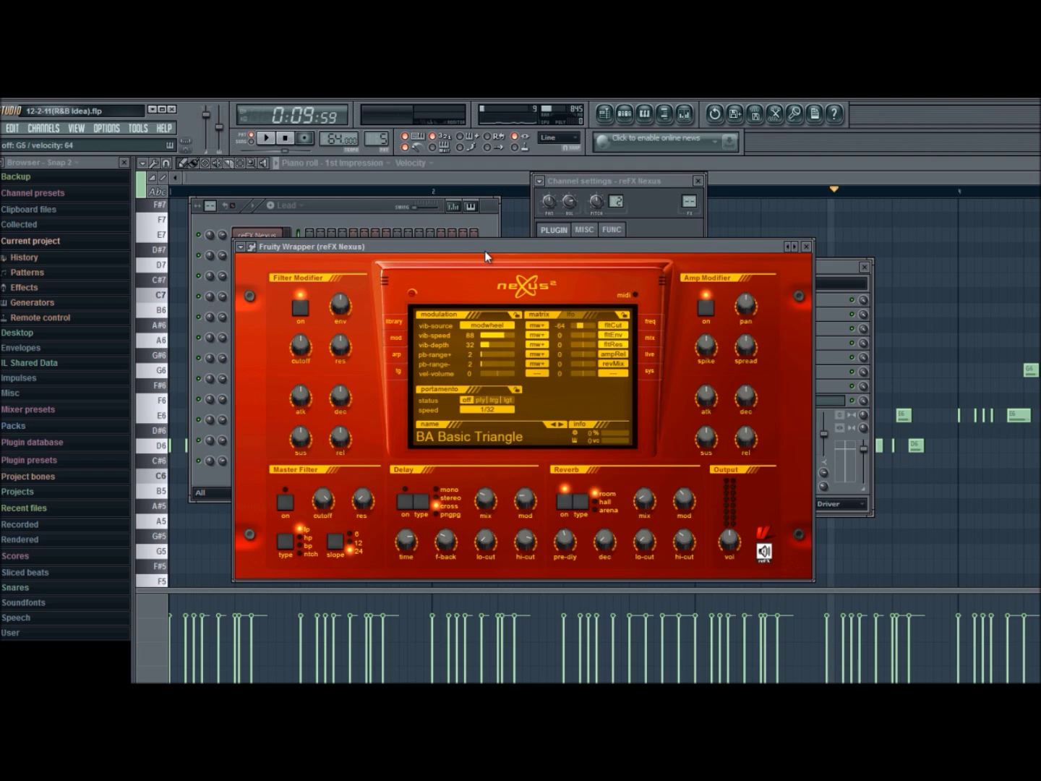
- Close the Fruity Wrapper (reFX Nexus) window and bring the step sequencer forward
left_click(806, 246)
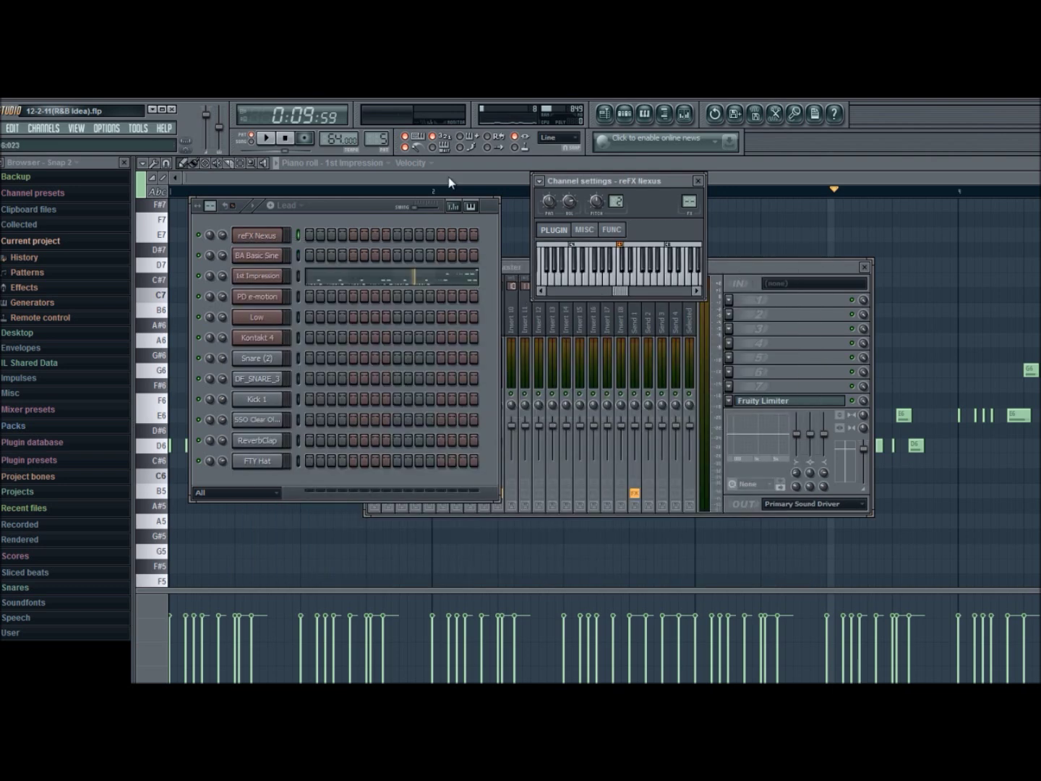
left_click(623, 113)
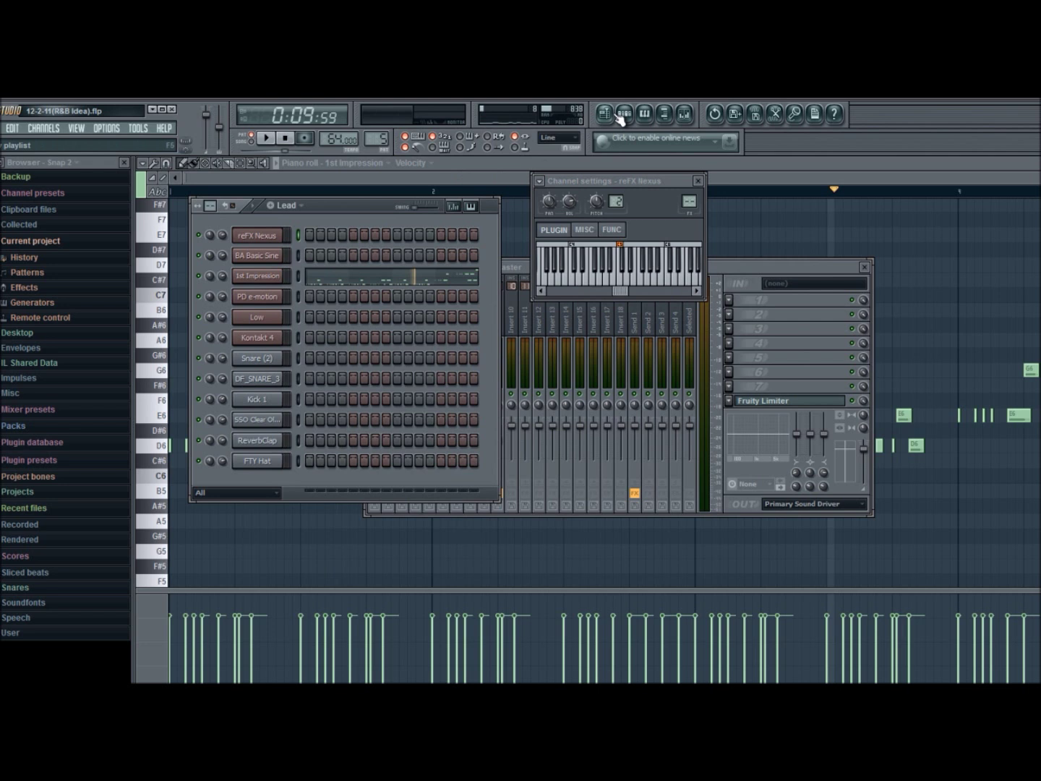